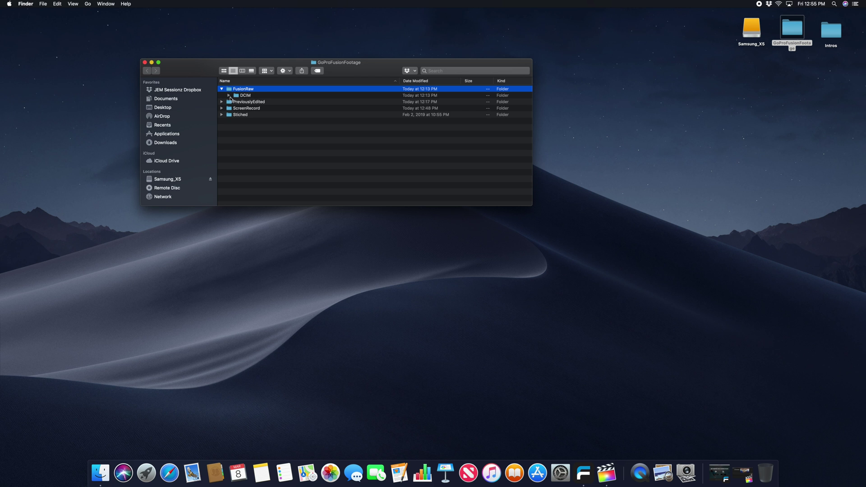
Examine the 100GBACK and 100GFRNT subfolders of the DCIM folder inside FusionRaw
{"action": "left_click", "coordinate": [245, 96]}
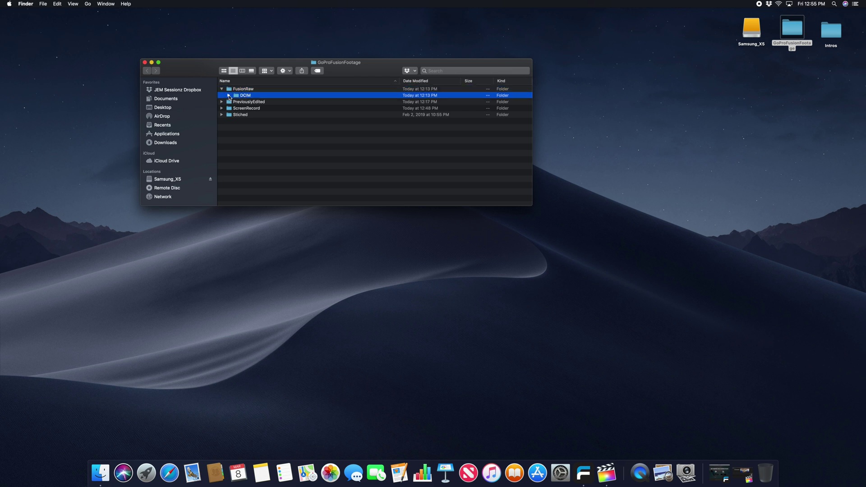
{"action": "left_click", "coordinate": [229, 96]}
{"action": "left_click", "coordinate": [255, 102]}
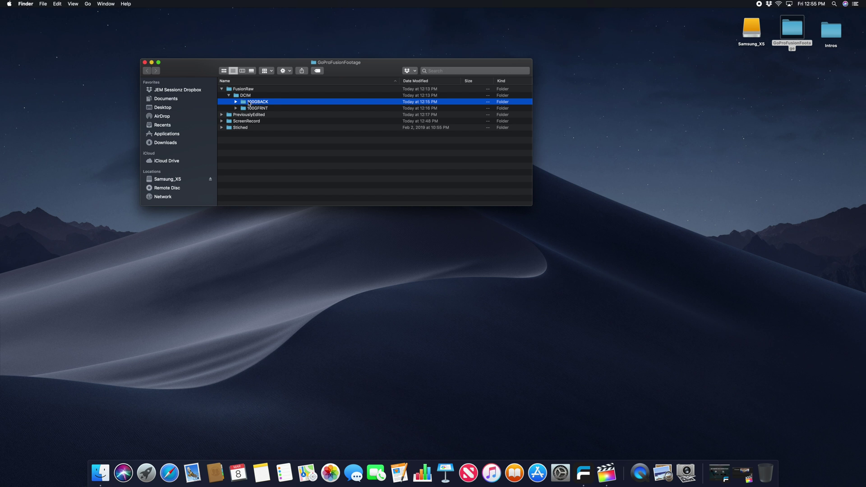
{"action": "left_click", "coordinate": [247, 107]}
{"action": "left_click", "coordinate": [245, 103]}
{"action": "left_click", "coordinate": [244, 107]}
{"action": "left_click", "coordinate": [233, 96]}
{"action": "left_click", "coordinate": [247, 102]}
{"action": "left_click", "coordinate": [247, 108]}
{"action": "left_click", "coordinate": [248, 101]}
{"action": "left_click", "coordinate": [243, 95]}
{"action": "left_click", "coordinate": [229, 96]}
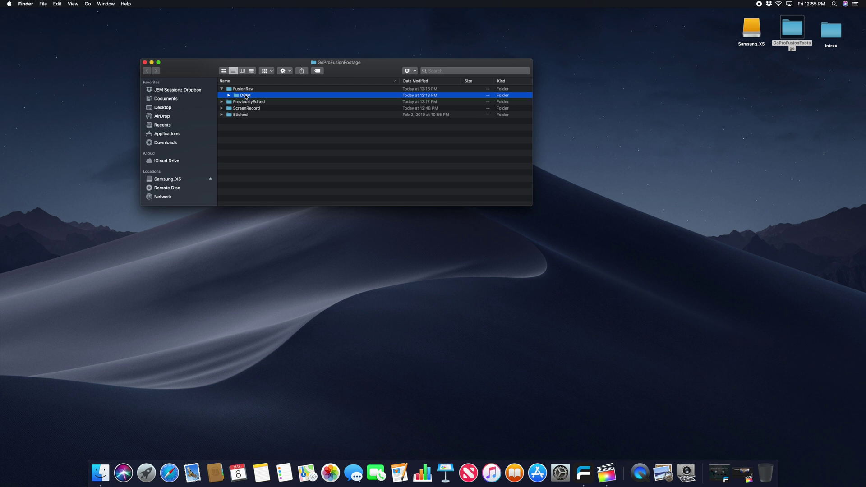
Check the recorded files inside the 100GBACK and 100GFRNT folders of DCIM
{"action": "left_click", "coordinate": [228, 96]}
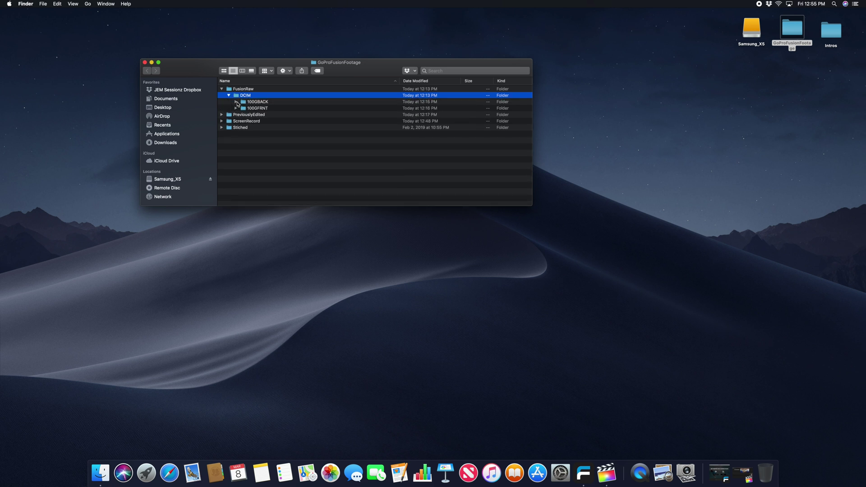
{"action": "left_click", "coordinate": [236, 102]}
{"action": "left_click", "coordinate": [236, 134]}
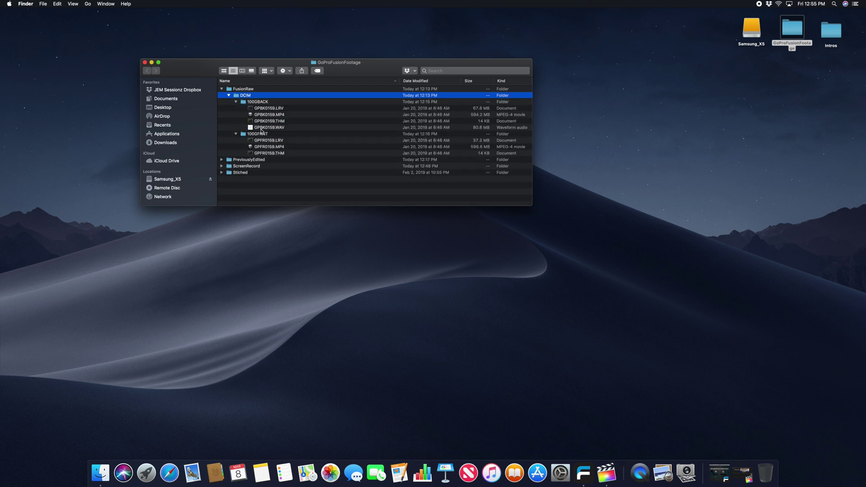
{"action": "left_click", "coordinate": [236, 134]}
{"action": "left_click", "coordinate": [236, 102]}
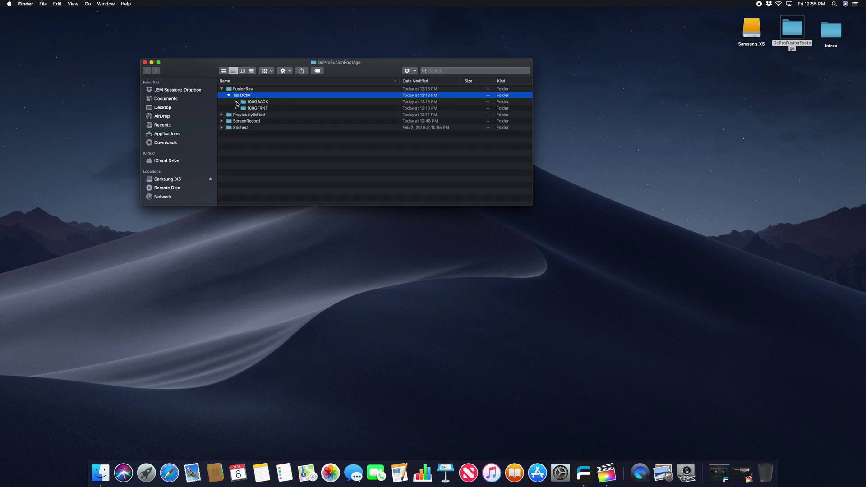
Collapse the DCIM and FusionRaw folders and close the GoProFusionFootage window
{"action": "left_click", "coordinate": [228, 95]}
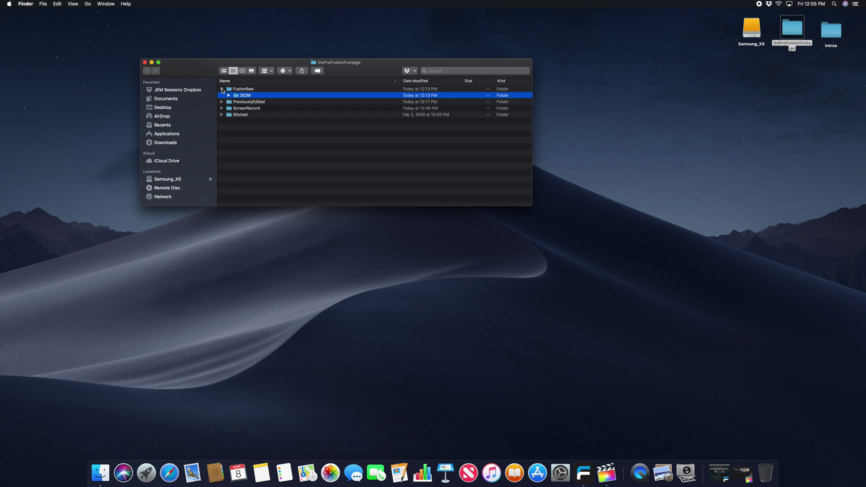
{"action": "left_click", "coordinate": [222, 89]}
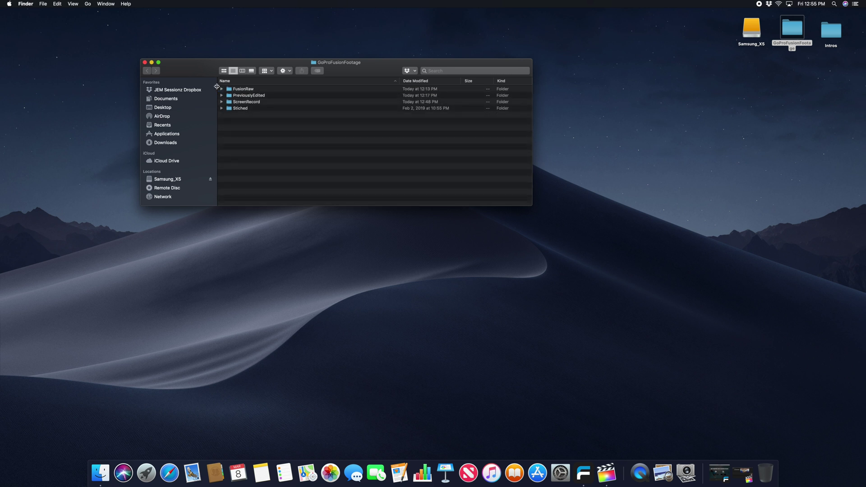
{"action": "left_click", "coordinate": [145, 62]}
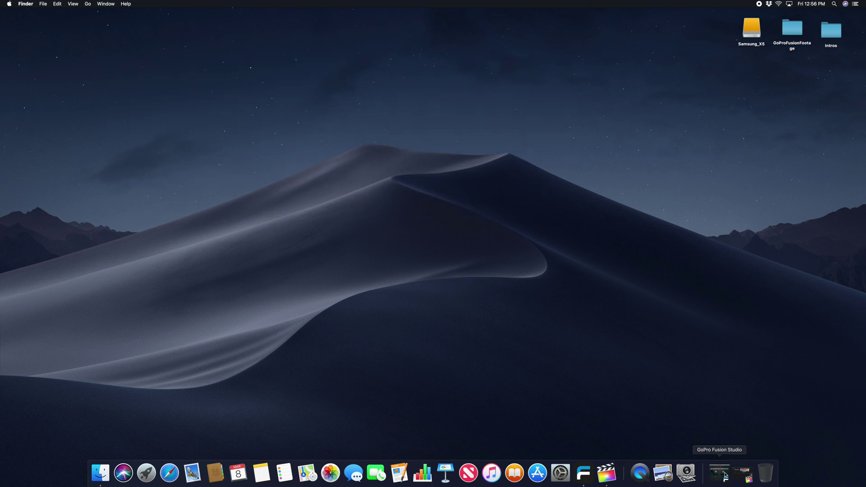
Switch to GoPro Fusion Studio and add the DCIM folder from GoProFusionFootage/FusionRaw on the Desktop as media
{"action": "left_click", "coordinate": [722, 474]}
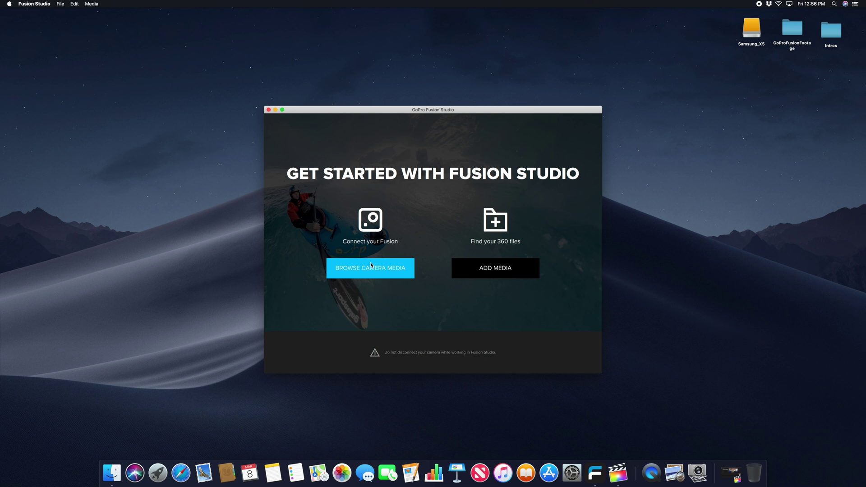
{"action": "left_click", "coordinate": [498, 270]}
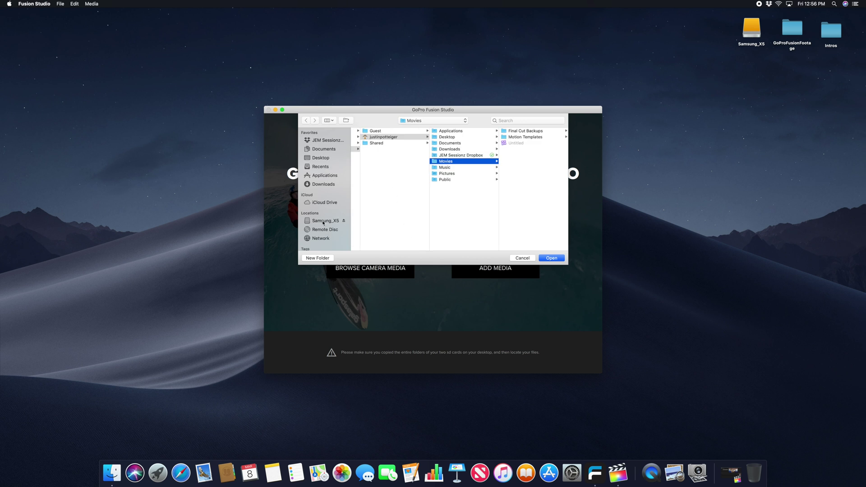
{"action": "left_click", "coordinate": [324, 149]}
{"action": "left_click", "coordinate": [322, 185]}
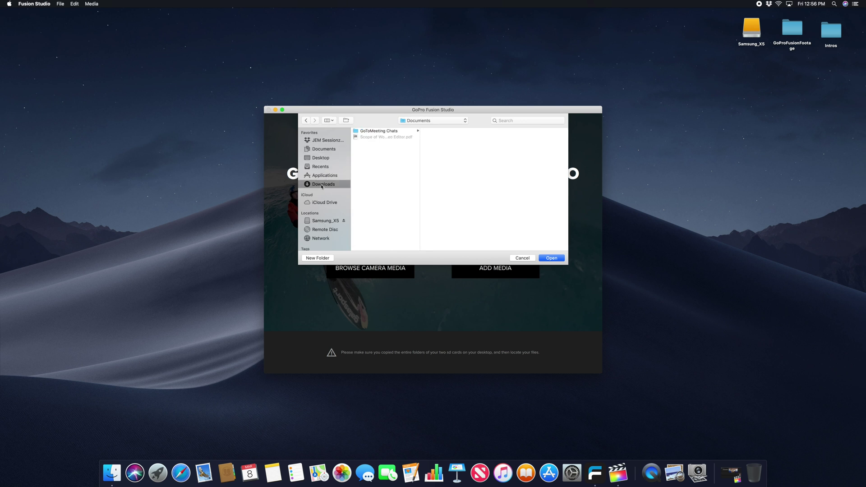
{"action": "left_click", "coordinate": [321, 160]}
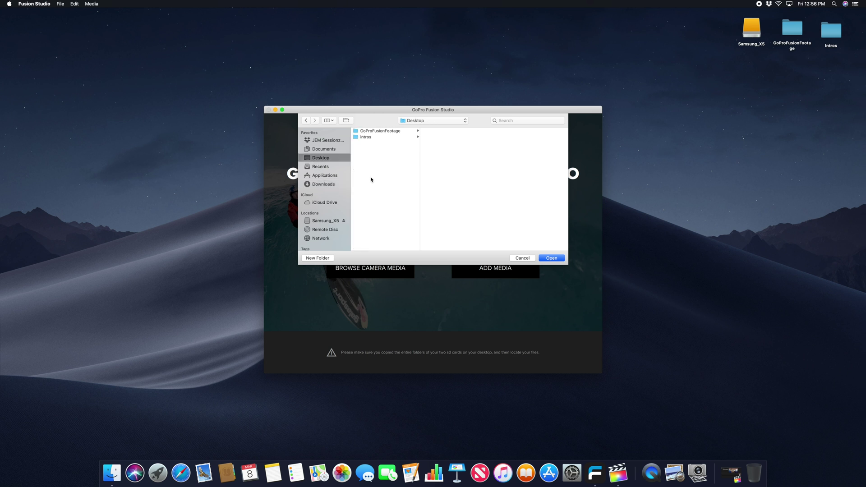
{"action": "left_click", "coordinate": [383, 131]}
{"action": "left_click", "coordinate": [443, 131]}
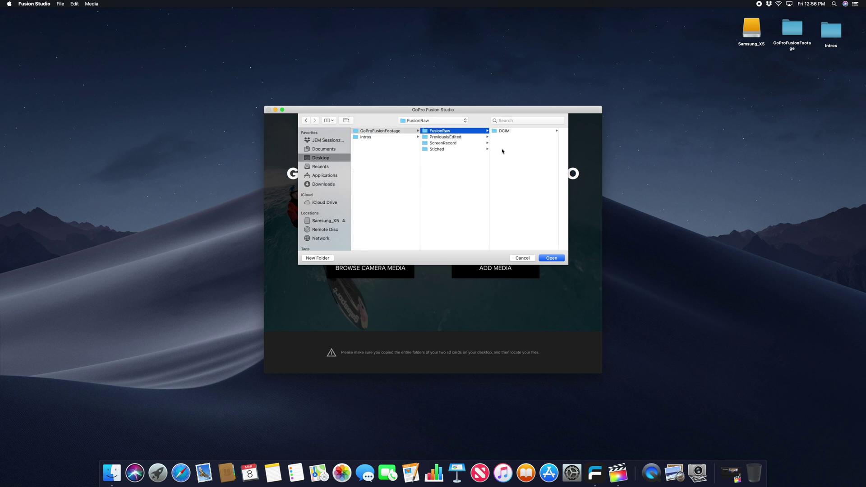
{"action": "left_click", "coordinate": [504, 131]}
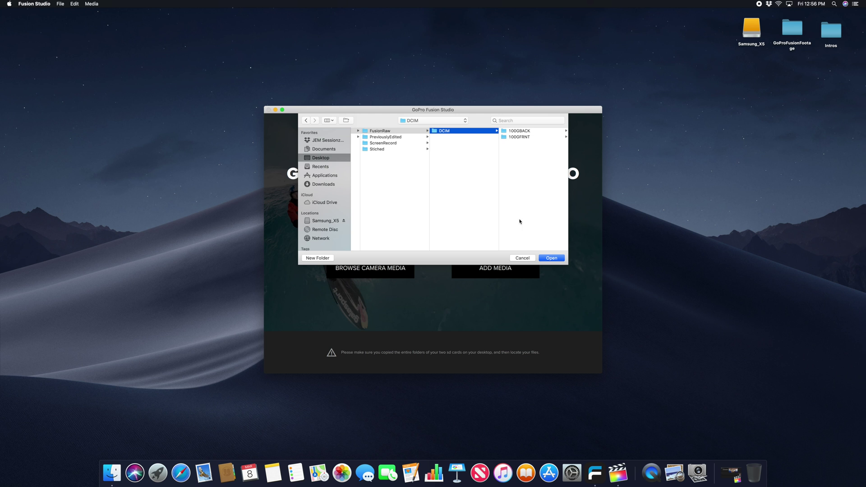
{"action": "left_click", "coordinate": [551, 258]}
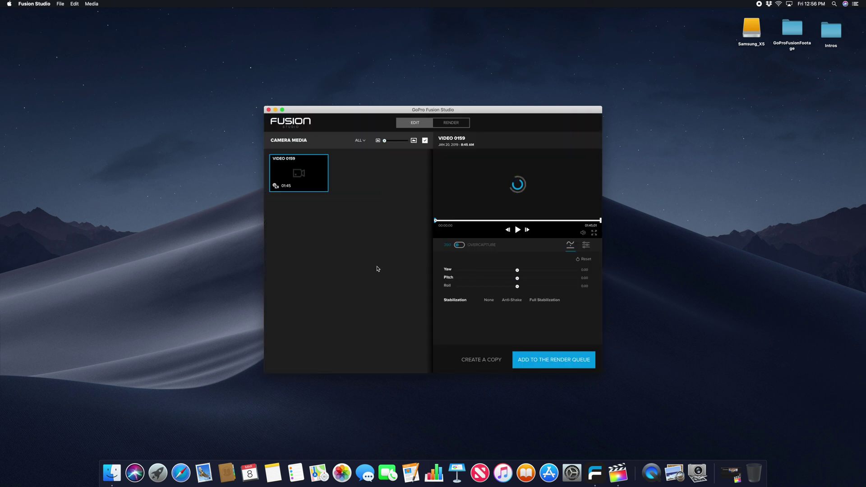
Enlarge the clip thumbnails in the camera media browser slightly
{"action": "mouse_move", "coordinate": [309, 184]}
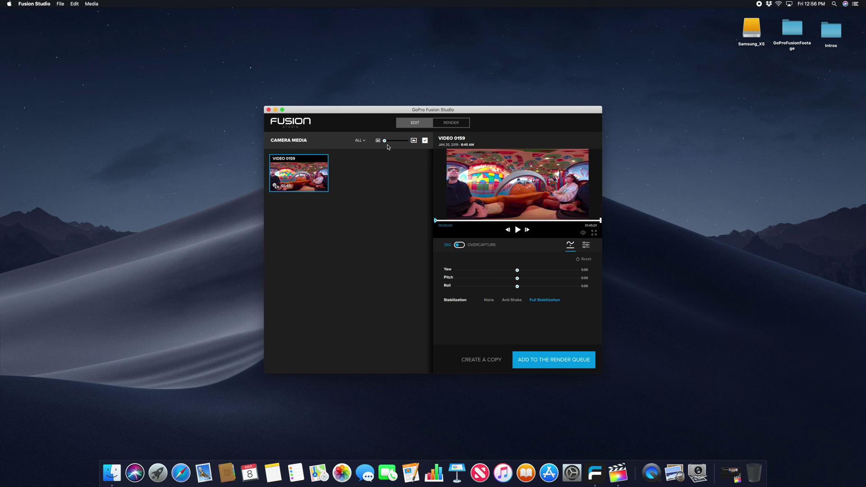
{"action": "mouse_move", "coordinate": [384, 141]}
{"action": "left_mouse_down"}
{"action": "mouse_move", "coordinate": [402, 143]}
{"action": "mouse_move", "coordinate": [394, 144]}
{"action": "left_mouse_up"}
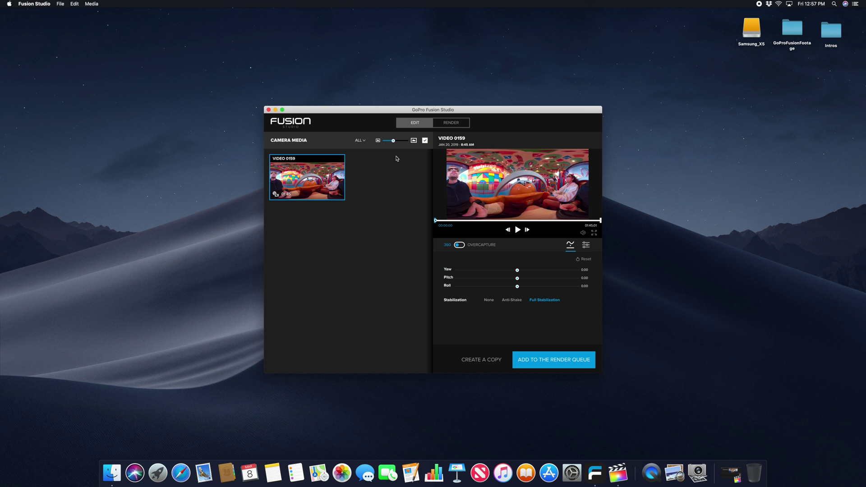
{"action": "left_click_drag", "start_coordinate": [393, 141], "coordinate": [390, 142]}
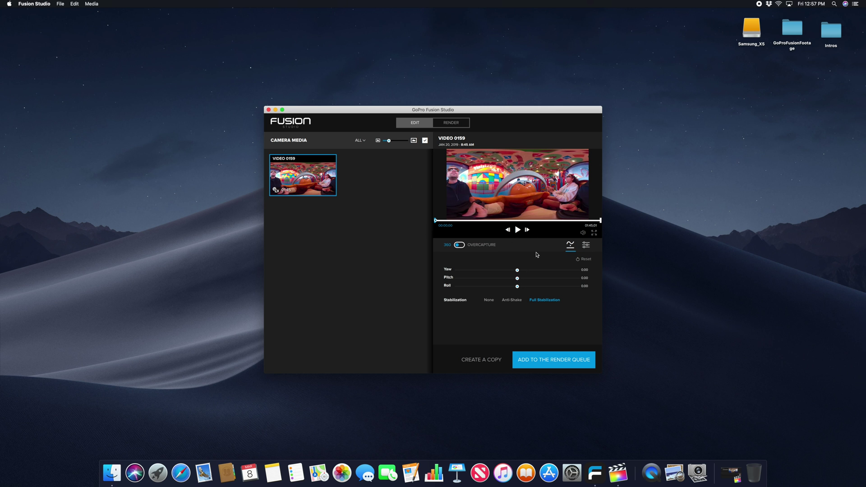
Try the Flat color profile on VIDEO 0159 and switch back to the GoPro profile
{"action": "mouse_move", "coordinate": [537, 301]}
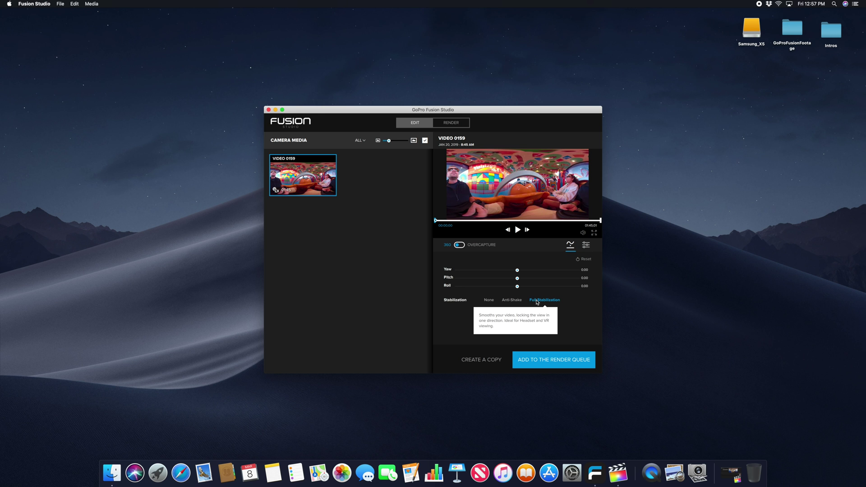
{"action": "left_click", "coordinate": [586, 244]}
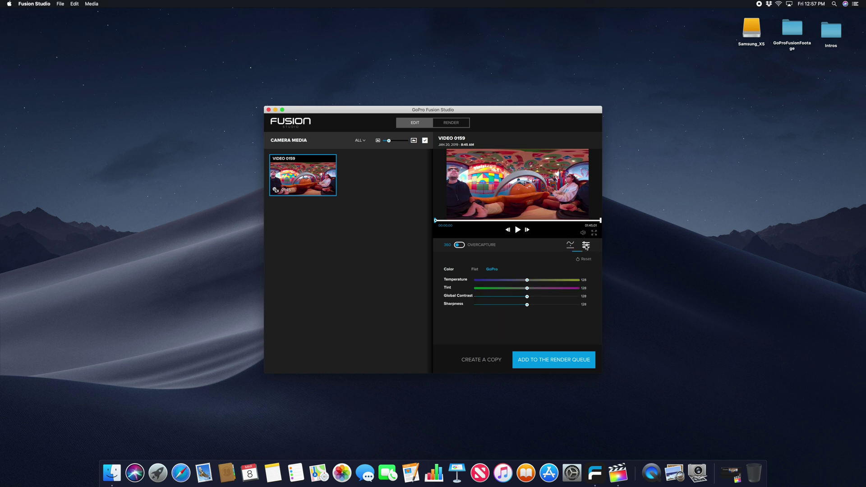
{"action": "left_click", "coordinate": [475, 269]}
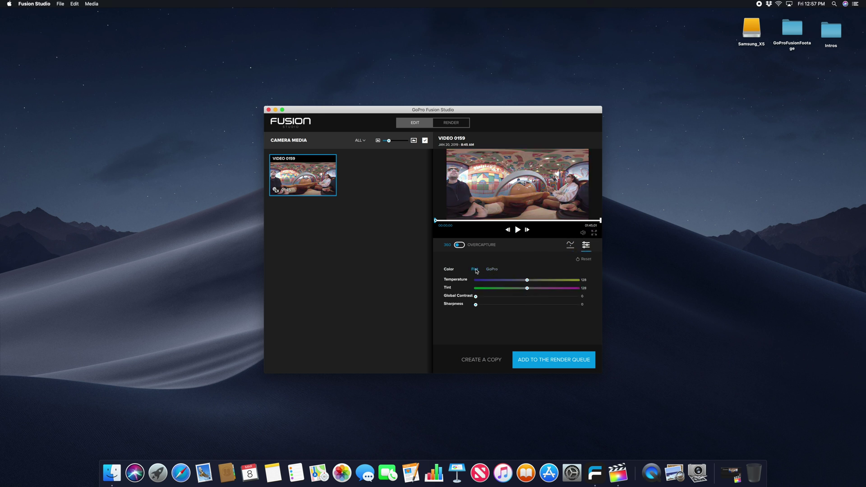
{"action": "left_click", "coordinate": [492, 269]}
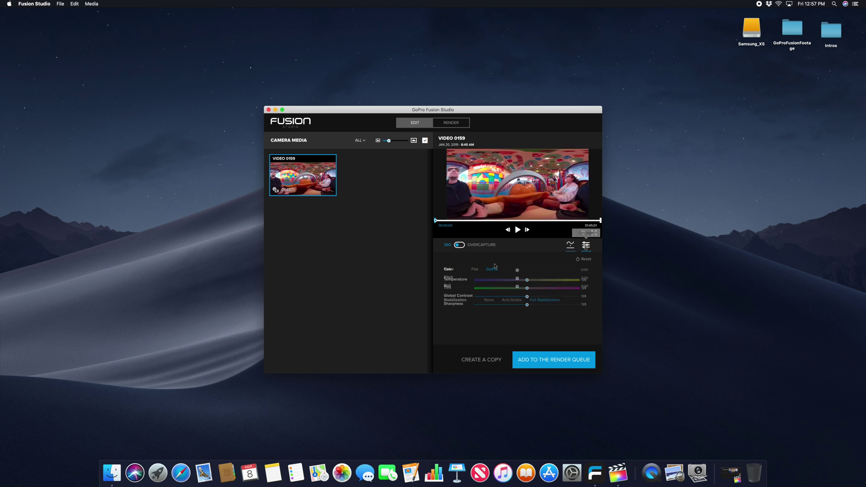
Add VIDEO 0159 to the render queue for Editing at 5.6K with Stereo sound
{"action": "left_click", "coordinate": [549, 359]}
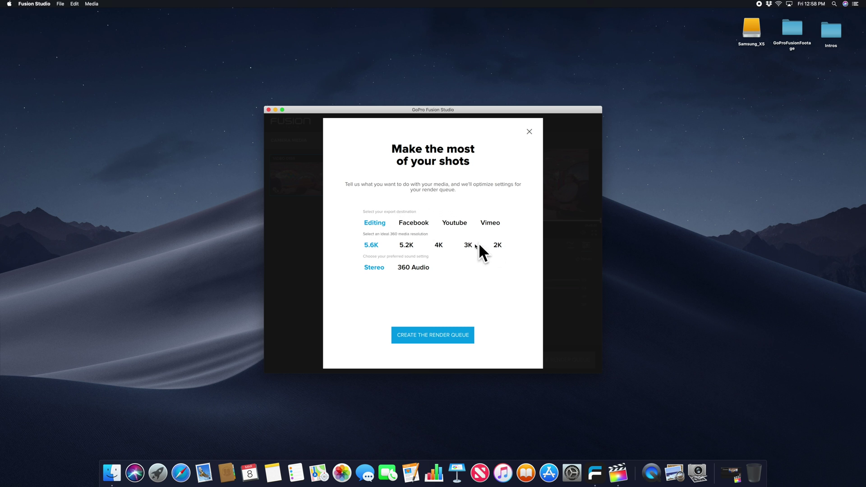
{"action": "mouse_move", "coordinate": [372, 247]}
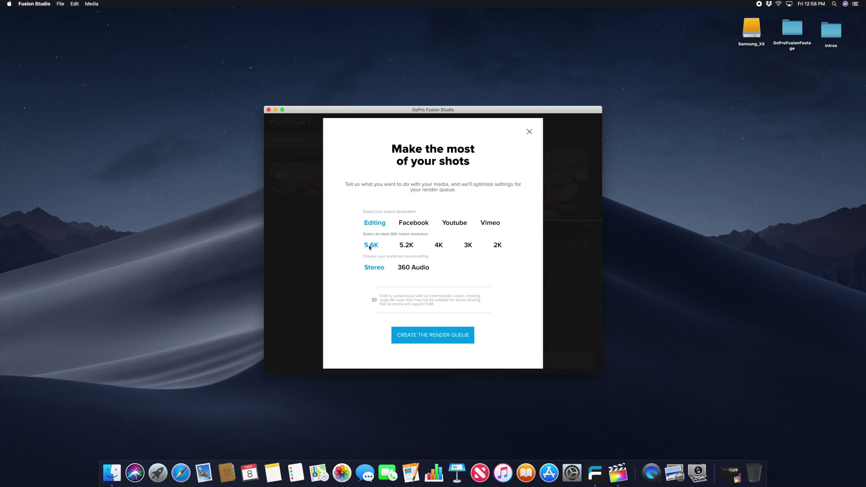
{"action": "left_click", "coordinate": [431, 336]}
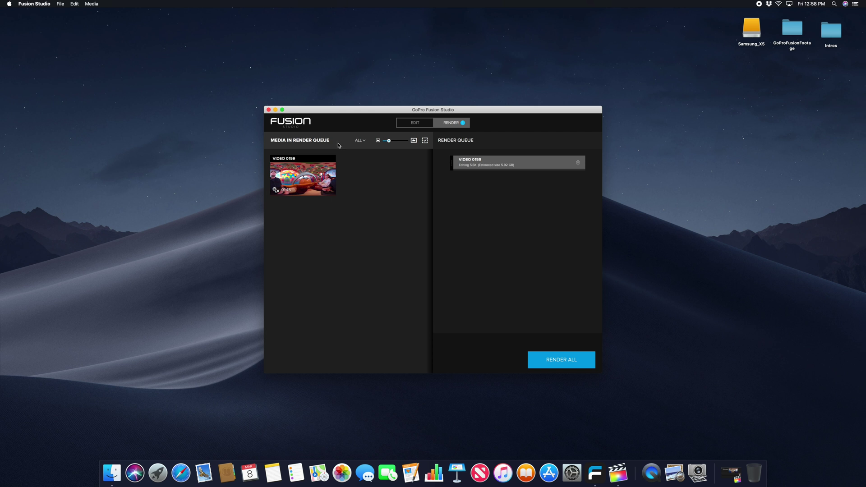
Set the export location in the preferences to the Stiched folder in GoProFusionFootage and return to the render queue
{"action": "left_click", "coordinate": [27, 5]}
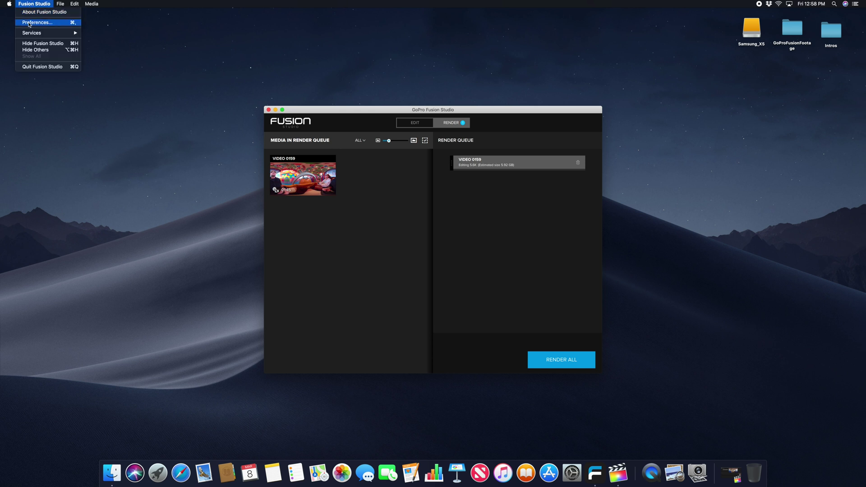
{"action": "left_click", "coordinate": [30, 22]}
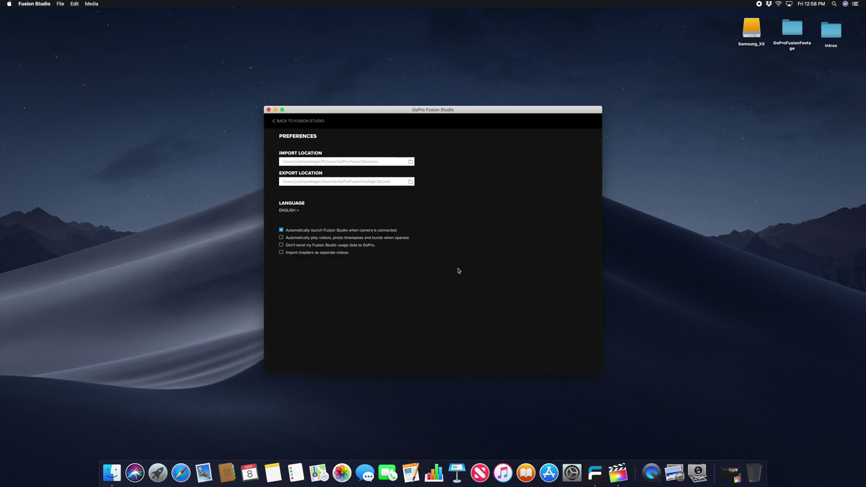
{"action": "left_click", "coordinate": [410, 182]}
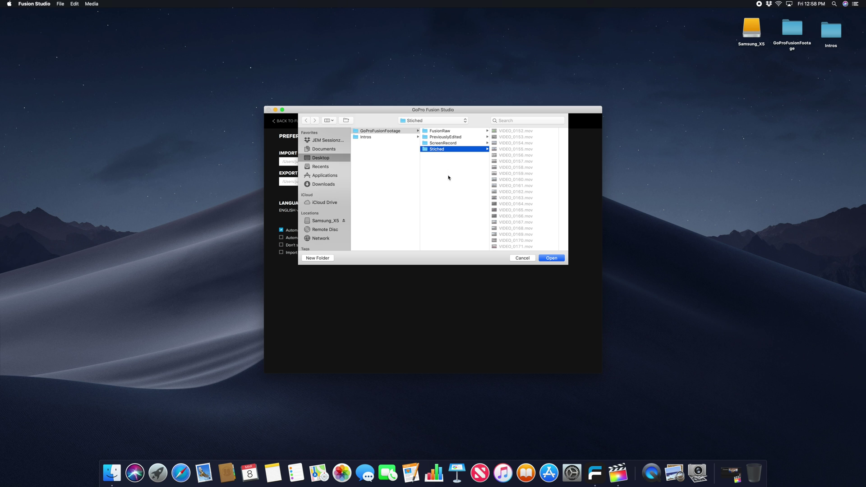
{"action": "left_click", "coordinate": [548, 261]}
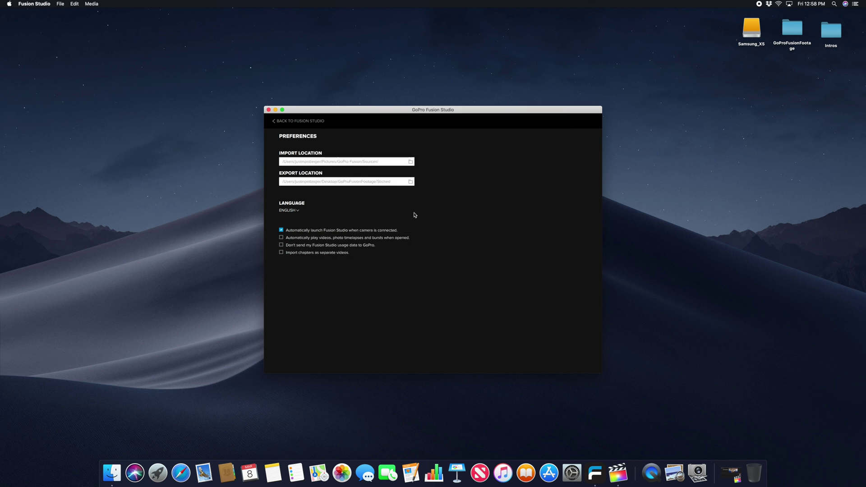
{"action": "left_click", "coordinate": [278, 122]}
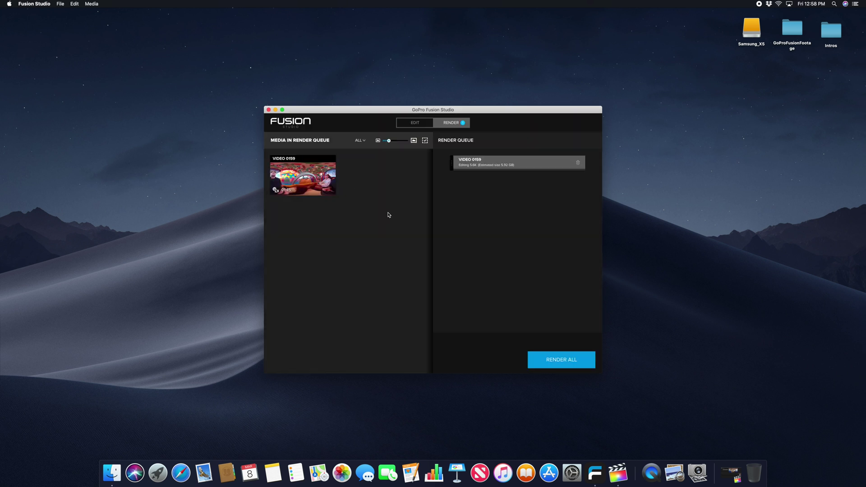
Set the video codec of the queued VIDEO 0159 to ProRes 422 and return to the render queue
{"action": "left_click", "coordinate": [453, 166]}
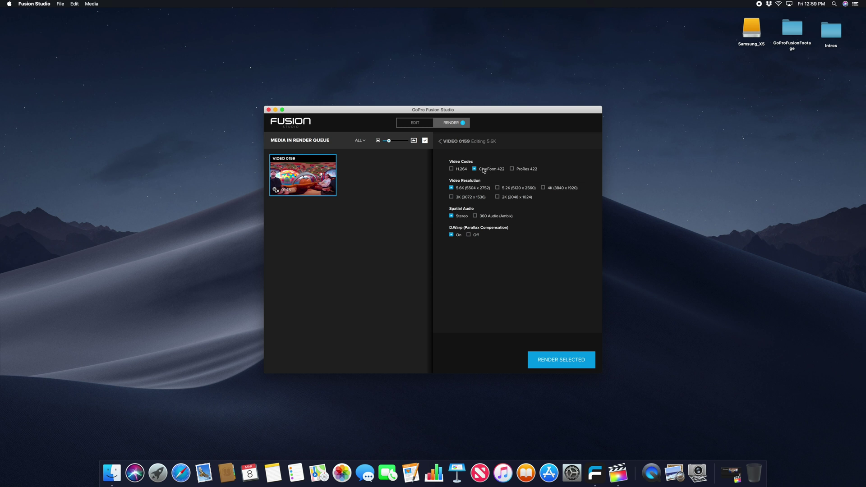
{"action": "left_click", "coordinate": [441, 141]}
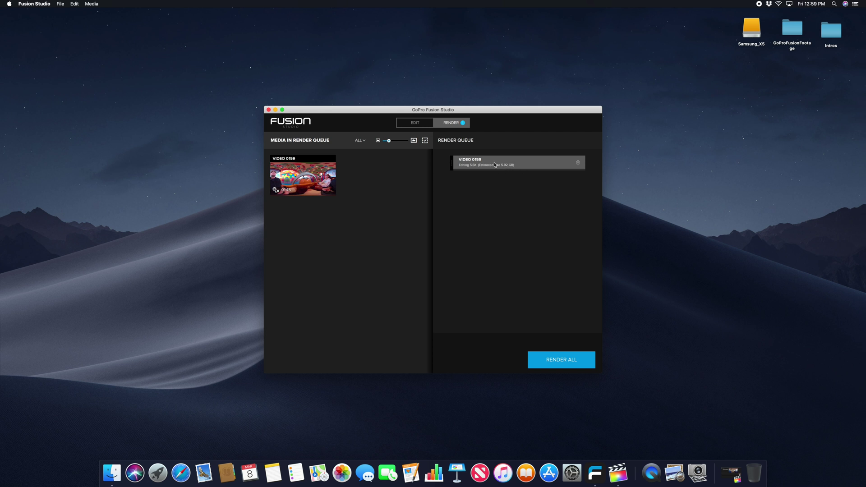
{"action": "left_click", "coordinate": [454, 166]}
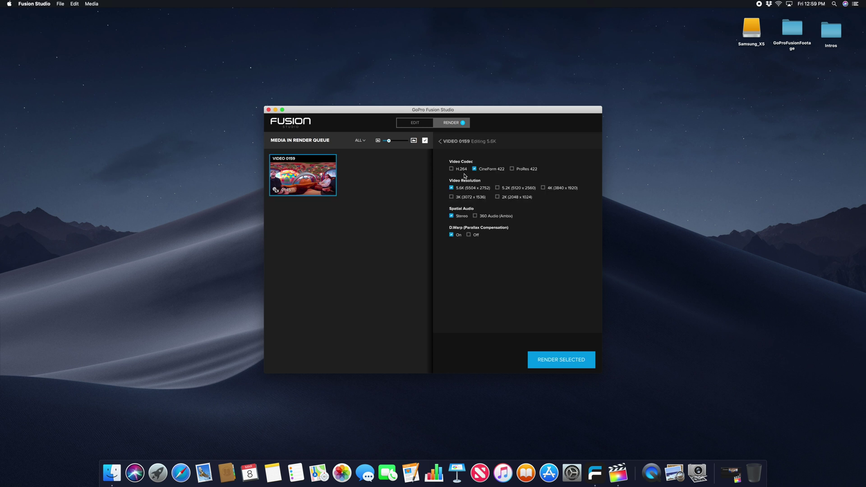
{"action": "left_click", "coordinate": [513, 170]}
{"action": "left_click", "coordinate": [440, 141]}
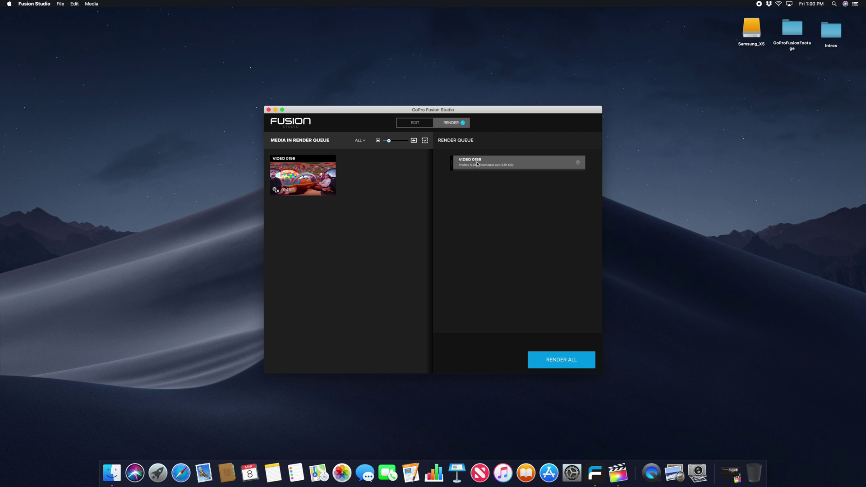
Render all media in the render queue
{"action": "left_click", "coordinate": [547, 362]}
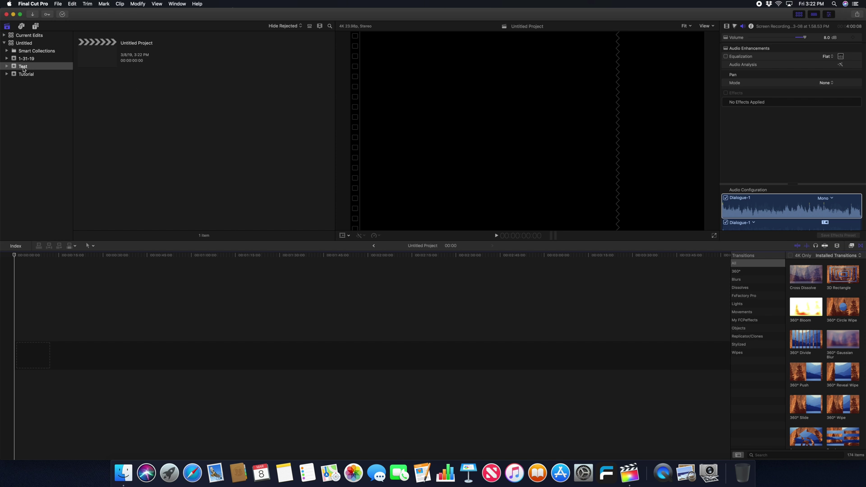
Switch to Final Cut Pro and import VIDEO_0159.mov from the Stiched folder in GoProFusionFootage into the Test event
{"action": "left_click", "coordinate": [99, 60]}
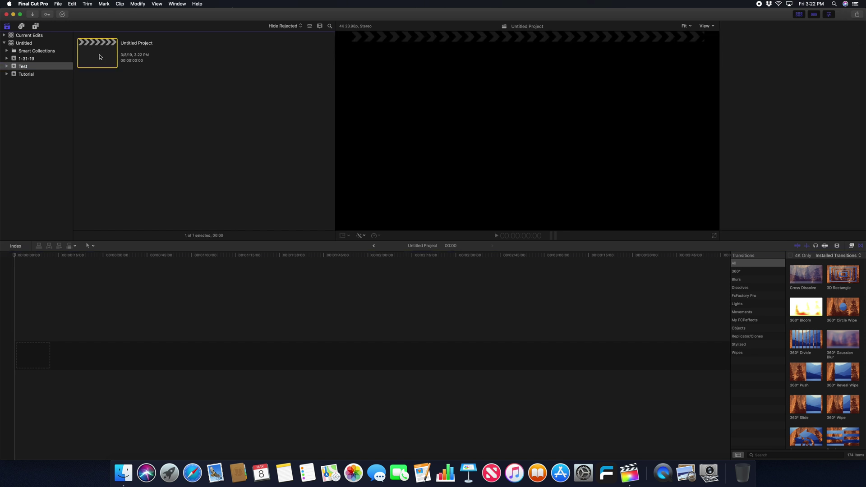
{"action": "right_click", "coordinate": [117, 98]}
{"action": "left_click", "coordinate": [122, 97]}
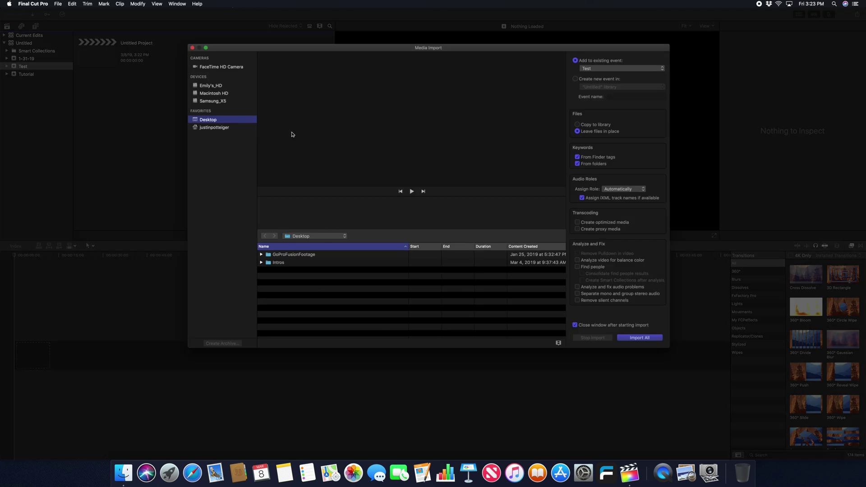
{"action": "left_click", "coordinate": [261, 254]}
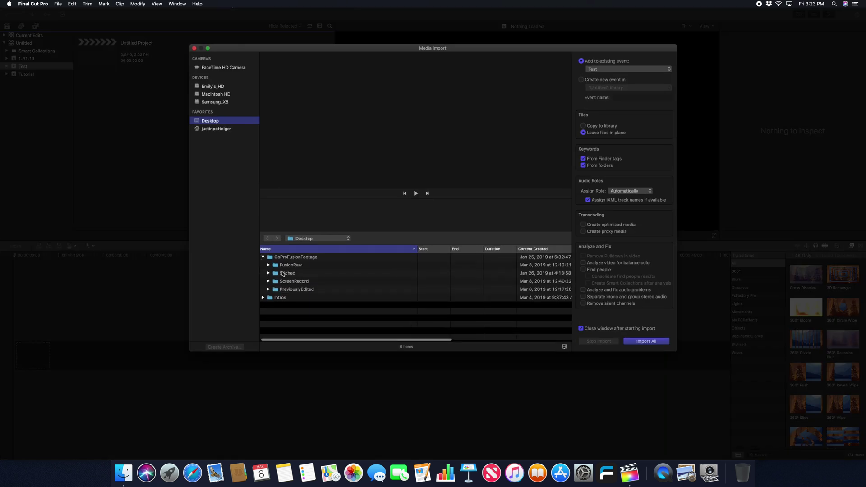
{"action": "left_click", "coordinate": [269, 273]}
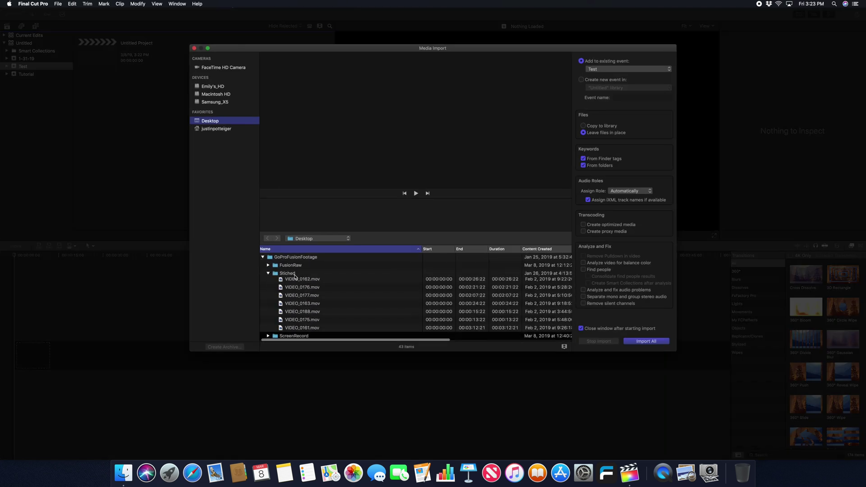
{"action": "left_click", "coordinate": [291, 274]}
{"action": "scroll", "coordinate": [311, 323], "scroll_direction": "down", "scroll_amount": 2}
{"action": "scroll", "coordinate": [312, 322], "scroll_direction": "down", "scroll_amount": 3}
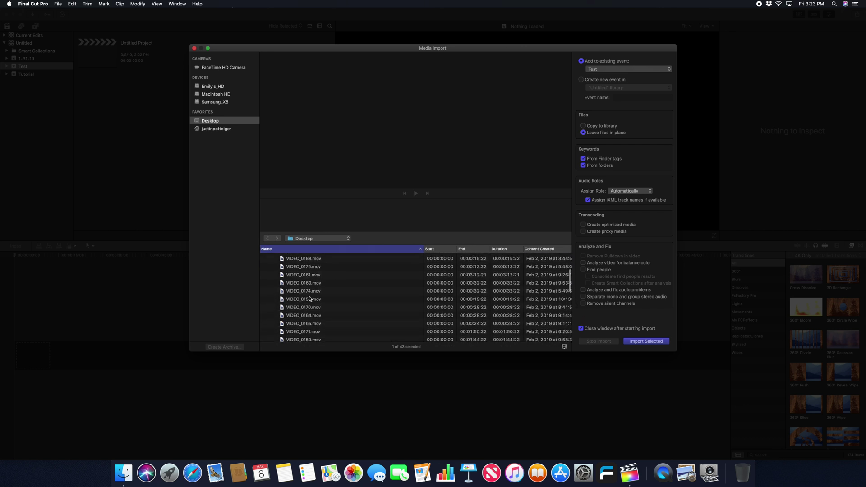
{"action": "scroll", "coordinate": [307, 306], "scroll_direction": "down", "scroll_amount": 2}
{"action": "left_click", "coordinate": [305, 307]}
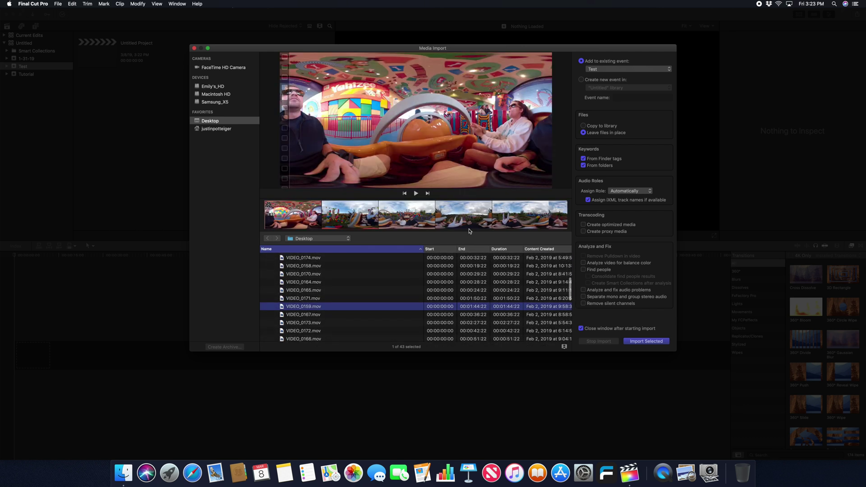
{"action": "left_click", "coordinate": [650, 342]}
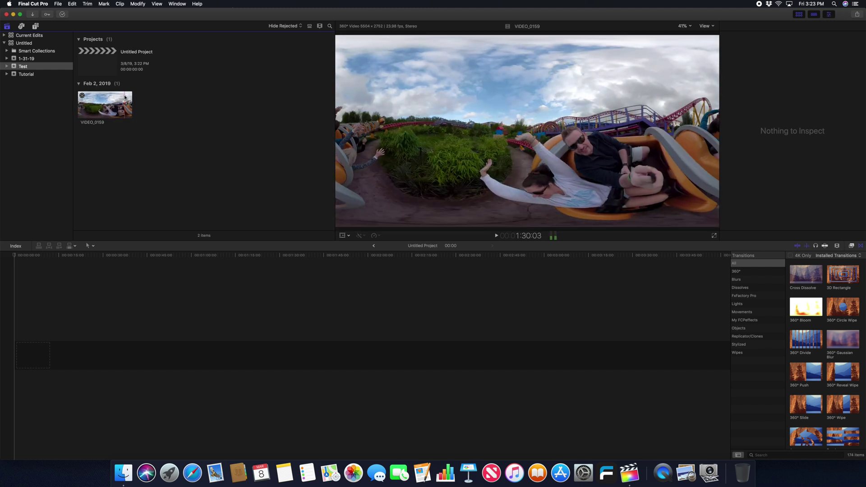
Compare the resolution and format details of the untitled project with those of the VIDEO_0159 clip
{"action": "key", "text": "XF86AudioLowerVolume"}
{"action": "left_click", "coordinate": [104, 66]}
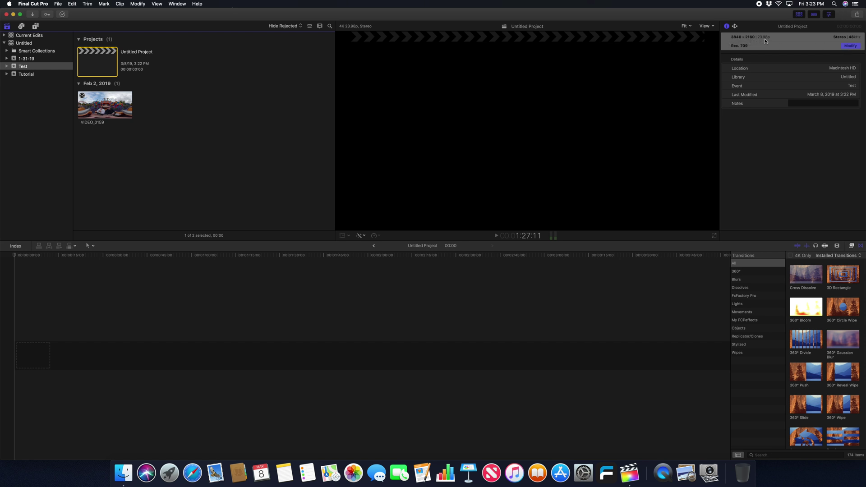
{"action": "left_click", "coordinate": [120, 110]}
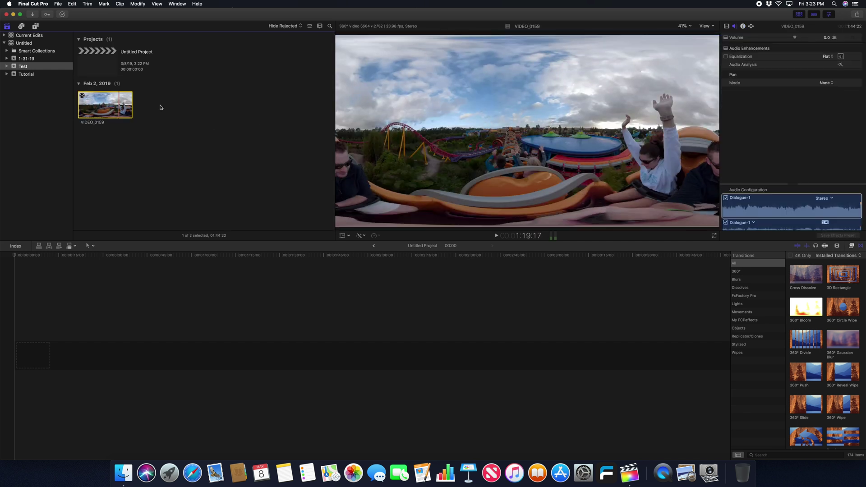
{"action": "left_click", "coordinate": [744, 26]}
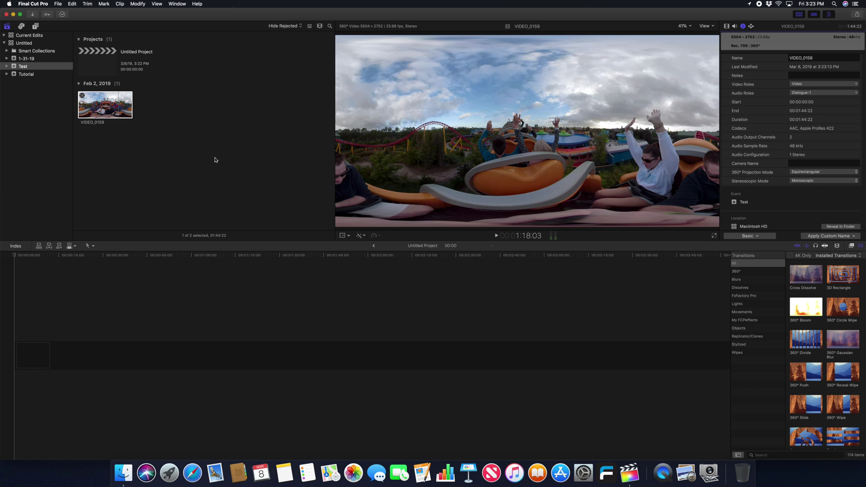
{"action": "scroll", "coordinate": [133, 136], "scroll_direction": "down", "scroll_amount": 1}
Add VIDEO_0159 to the untitled project's timeline and trim it to about 20 seconds, starting roughly 10 seconds into the source
{"action": "left_click_drag", "start_coordinate": [104, 112], "coordinate": [38, 354]}
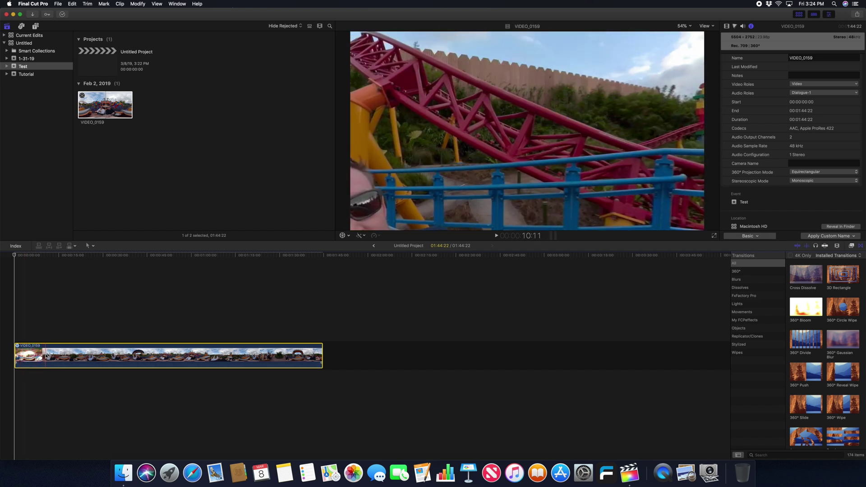
{"action": "key", "text": "b"}
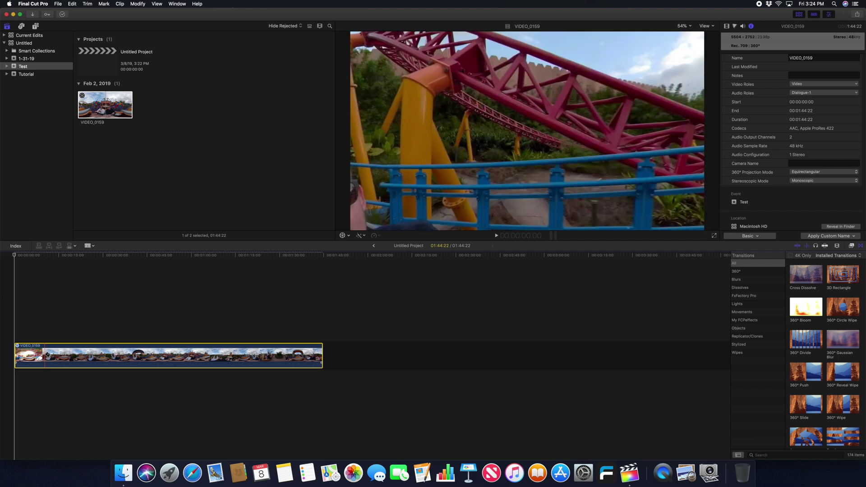
{"action": "left_click", "coordinate": [45, 355]}
{"action": "key", "text": "a"}
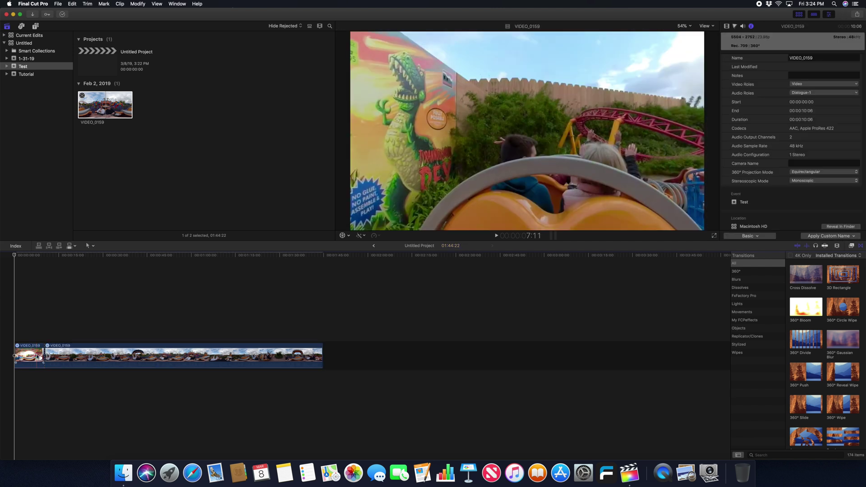
{"action": "left_click", "coordinate": [39, 356]}
{"action": "key", "text": "Delete"}
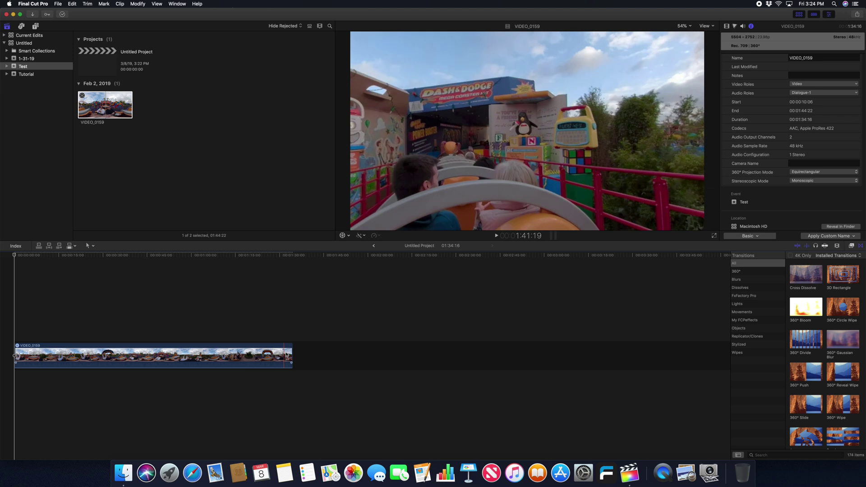
{"action": "left_click_drag", "start_coordinate": [283, 355], "coordinate": [73, 359]}
{"action": "left_click", "coordinate": [14, 331]}
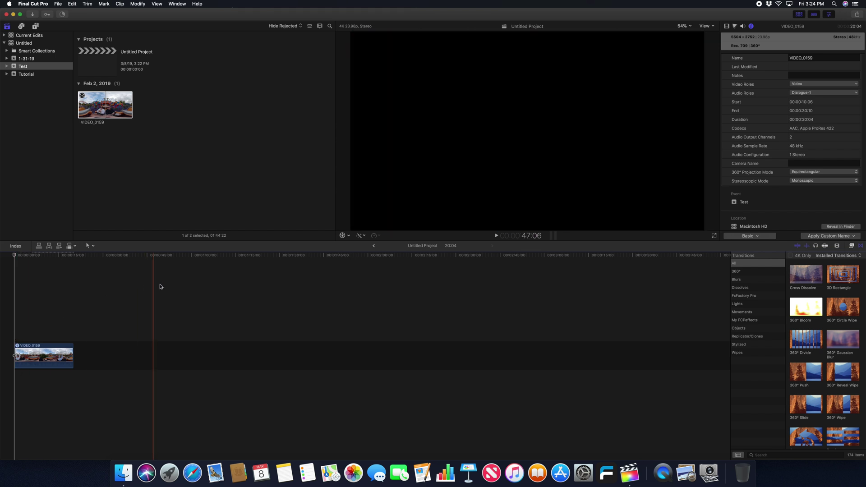
Activate the 360° orientation controls for the timeline clip and set its field of view to 130
{"action": "left_click", "coordinate": [343, 235]}
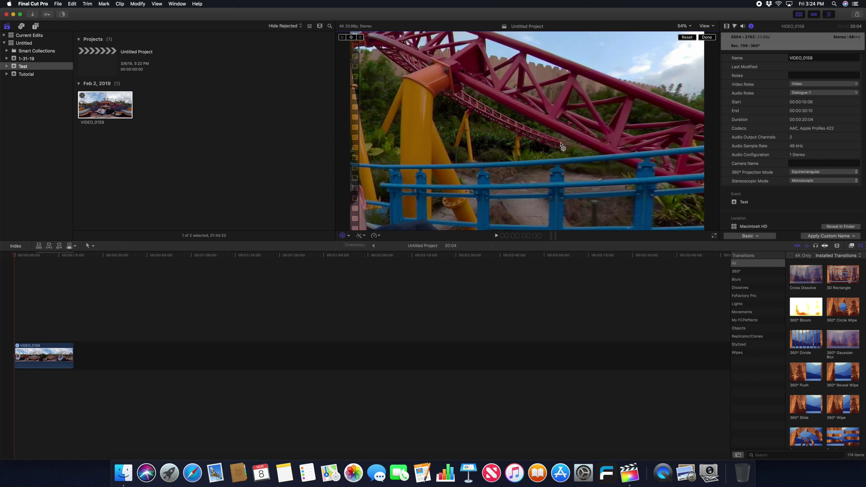
{"action": "left_click", "coordinate": [727, 26]}
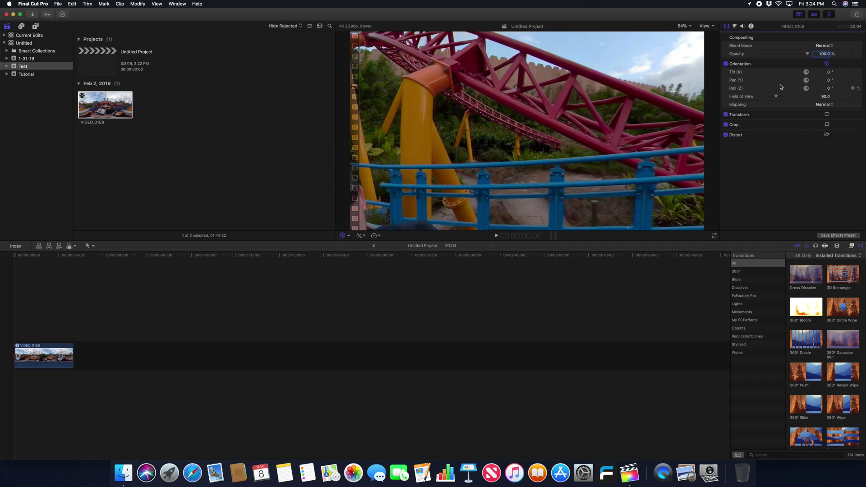
{"action": "left_click", "coordinate": [825, 96]}
{"action": "type", "text": "130"}
{"action": "key", "text": "Return"}
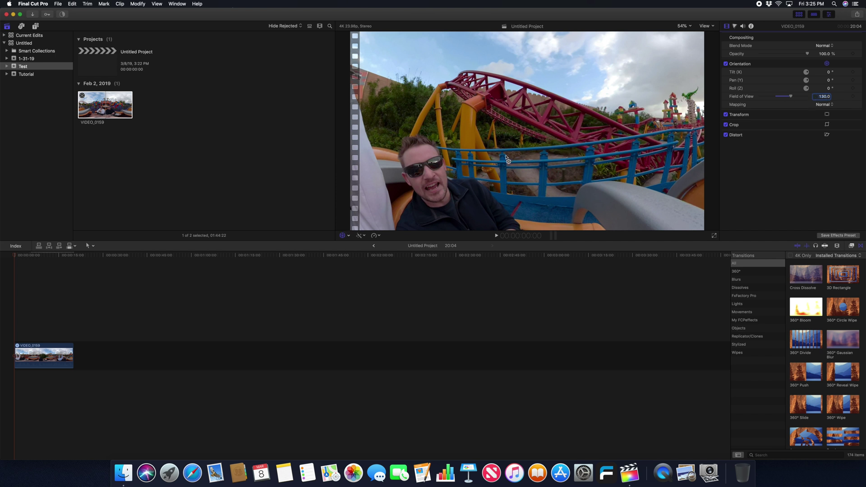
Aim the view at the two riders with tilt about -5°, pan about 69° and roll 3°, and keyframe the orientation at the clip's start
{"action": "left_click_drag", "start_coordinate": [519, 152], "coordinate": [541, 149]}
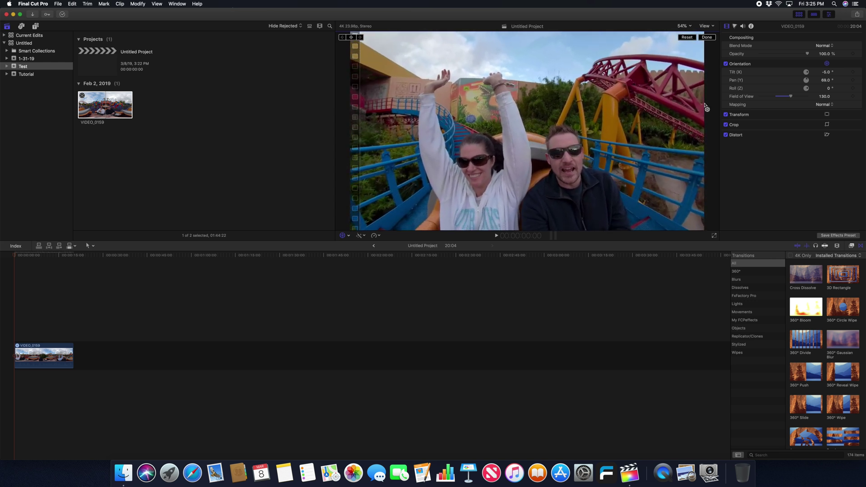
{"action": "left_click", "coordinate": [828, 88]}
{"action": "type", "text": "3"}
{"action": "key", "text": "Return"}
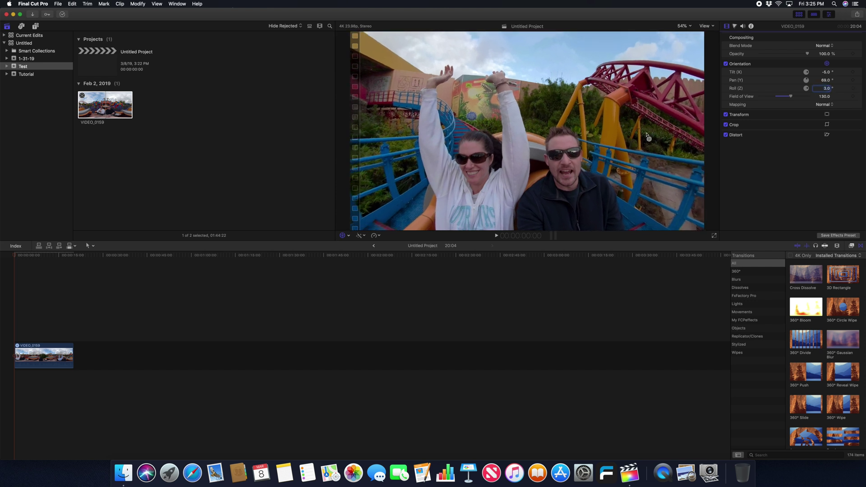
{"action": "mouse_move", "coordinate": [539, 149]}
{"action": "left_click", "coordinate": [351, 38]}
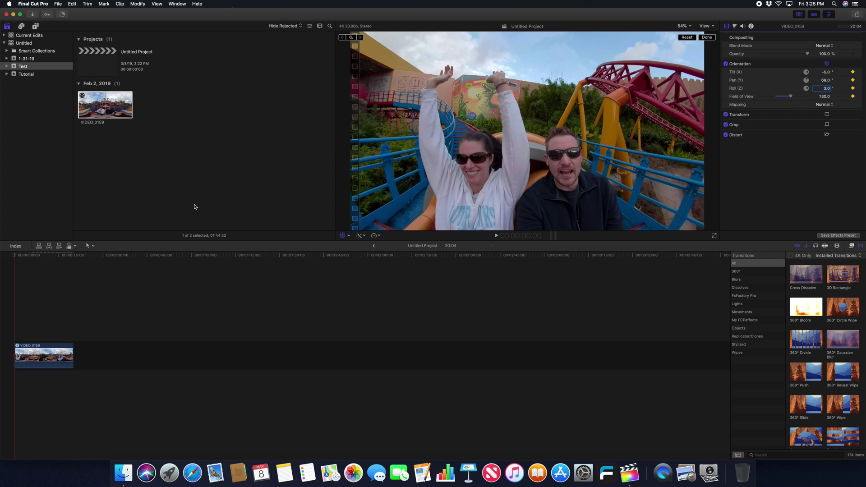
At about 5:23, keyframe the orientation with tilt about -2°, pan about 15° and roll 6°, and keyframe the field of view
{"action": "left_click", "coordinate": [15, 257]}
{"action": "key", "text": "space"}
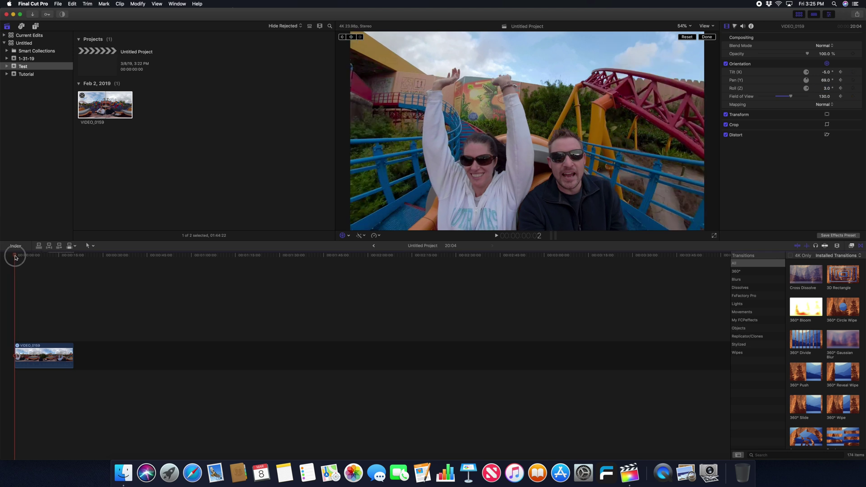
{"action": "left_click_drag", "start_coordinate": [17, 258], "coordinate": [32, 259]}
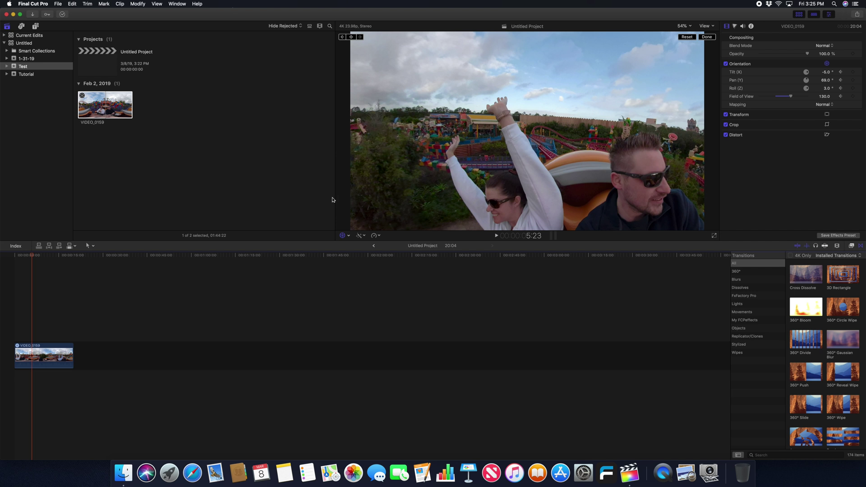
{"action": "left_click_drag", "start_coordinate": [545, 159], "coordinate": [528, 159]}
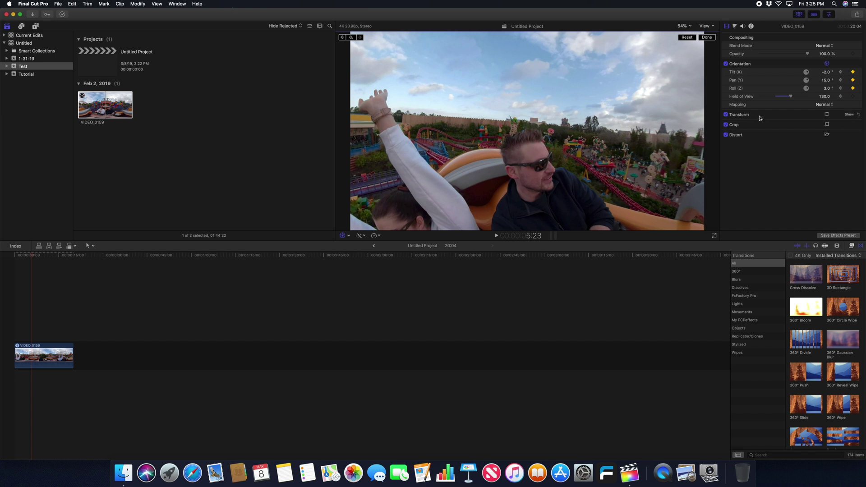
{"action": "left_click_drag", "start_coordinate": [826, 88], "coordinate": [825, 89]}
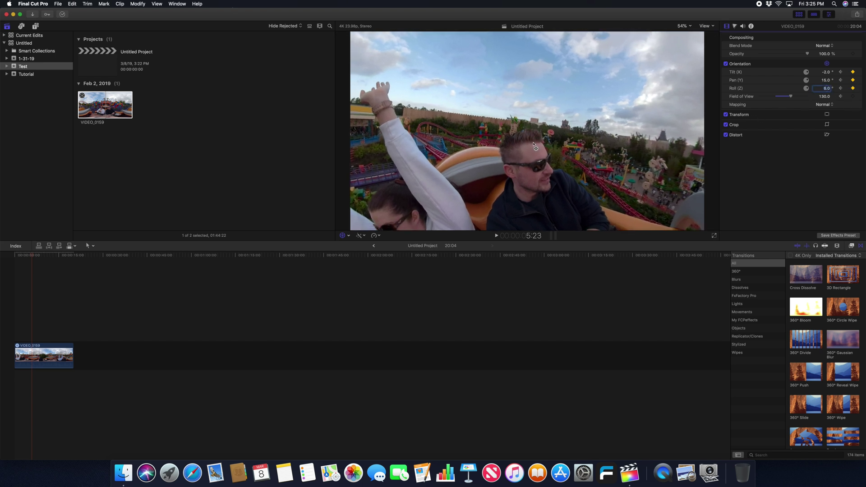
{"action": "left_click", "coordinate": [852, 97]}
At about 9:13, reorient the view down the track with tilt about -24° and pan about 10°
{"action": "left_click_drag", "start_coordinate": [32, 257], "coordinate": [35, 258]}
{"action": "left_click_drag", "start_coordinate": [38, 259], "coordinate": [43, 260]}
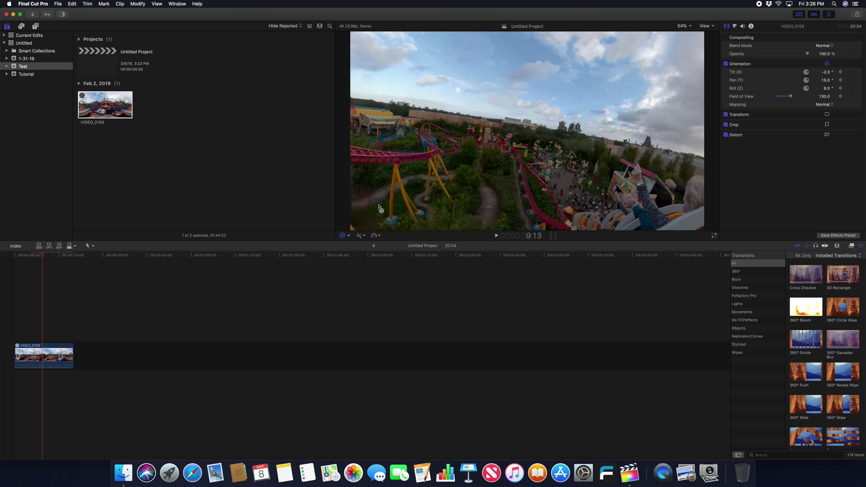
{"action": "left_click_drag", "start_coordinate": [533, 183], "coordinate": [592, 171]}
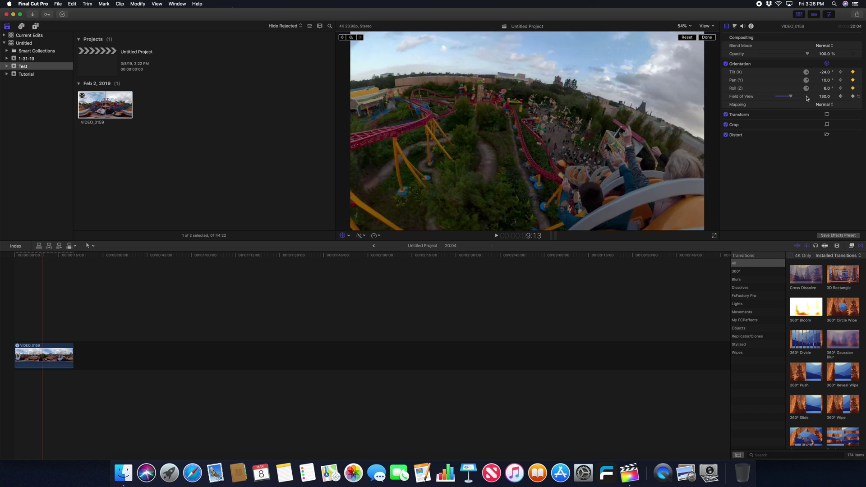
At about 12:23, reorient the view along the ride with tilt about -2° and pan about 20°, and finish the orientation editing
{"action": "left_click_drag", "start_coordinate": [43, 256], "coordinate": [55, 258]}
{"action": "left_click_drag", "start_coordinate": [485, 163], "coordinate": [510, 152]}
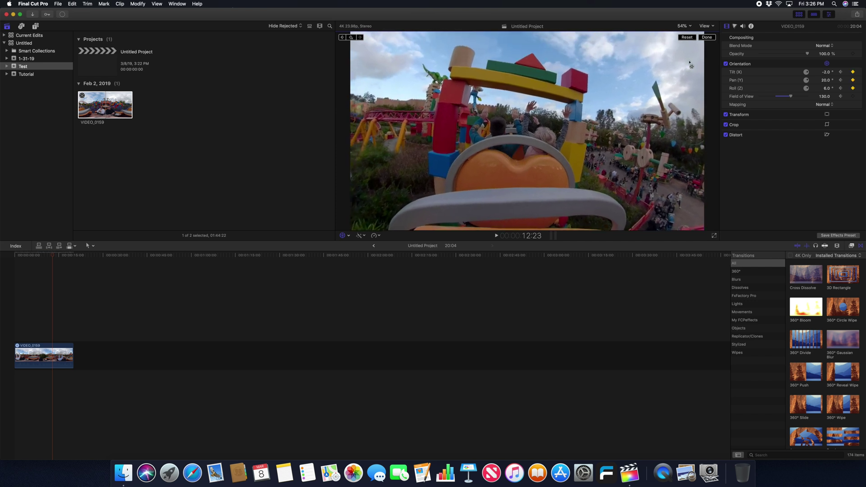
{"action": "left_click", "coordinate": [706, 37]}
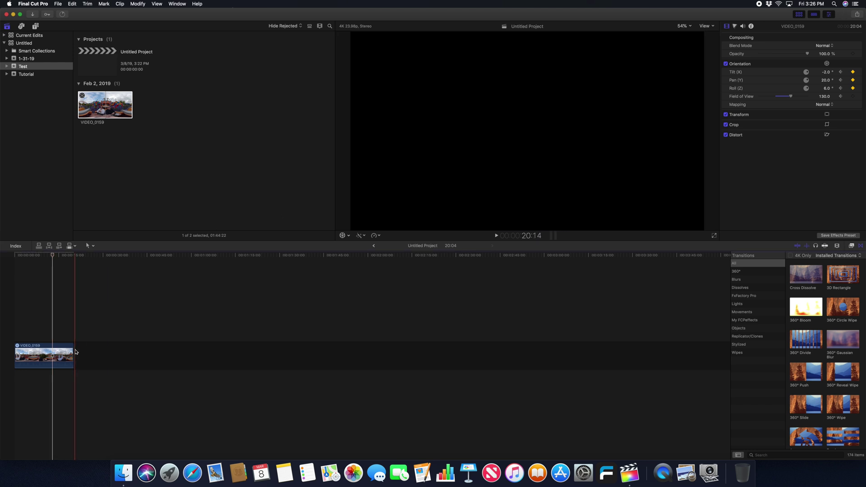
Shorten the clip's end to a total of about 14 seconds and play the keyframed edit from the start
{"action": "left_click_drag", "start_coordinate": [73, 355], "coordinate": [54, 354]}
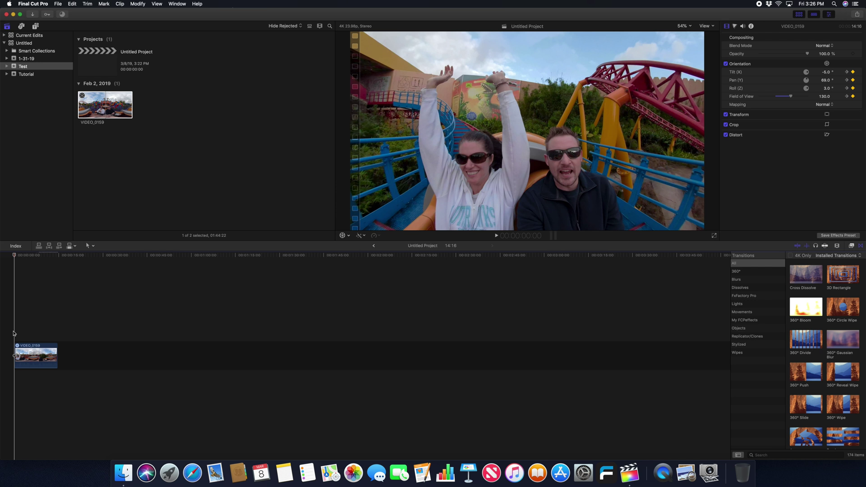
{"action": "key", "text": "space"}
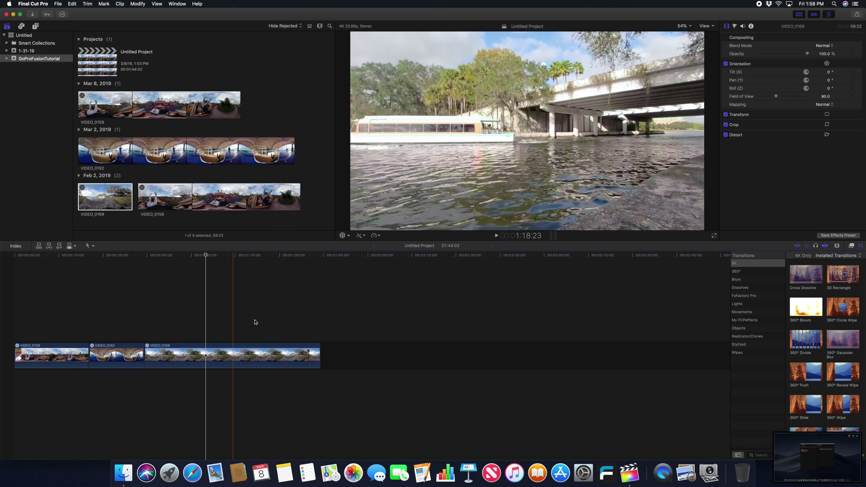
Delete the VIDEO_0159 and VIDEO_0192 clips from the GoProFusionTutorial project's timeline, keeping VIDEO_0169
{"action": "left_click", "coordinate": [147, 320]}
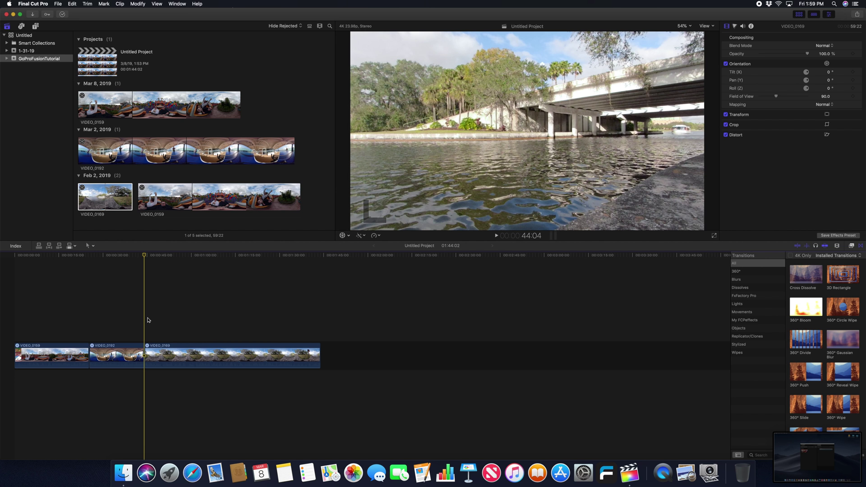
{"action": "left_click_drag", "start_coordinate": [57, 323], "coordinate": [114, 354]}
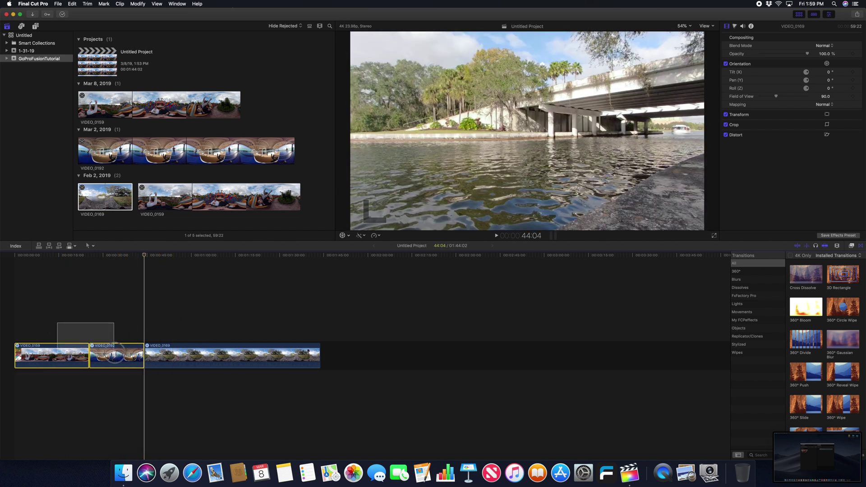
{"action": "key", "text": "Delete"}
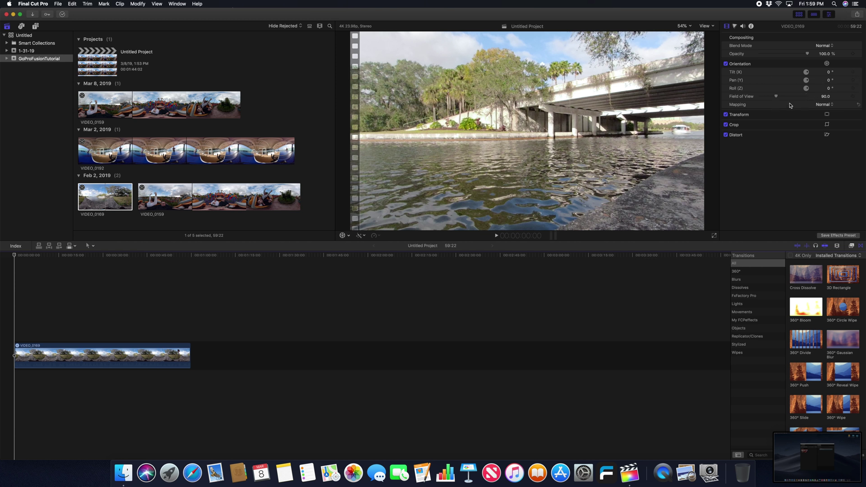
Set the VIDEO_0169 clip's field of view to 120
{"action": "left_click", "coordinate": [826, 96]}
{"action": "key", "text": "Return"}
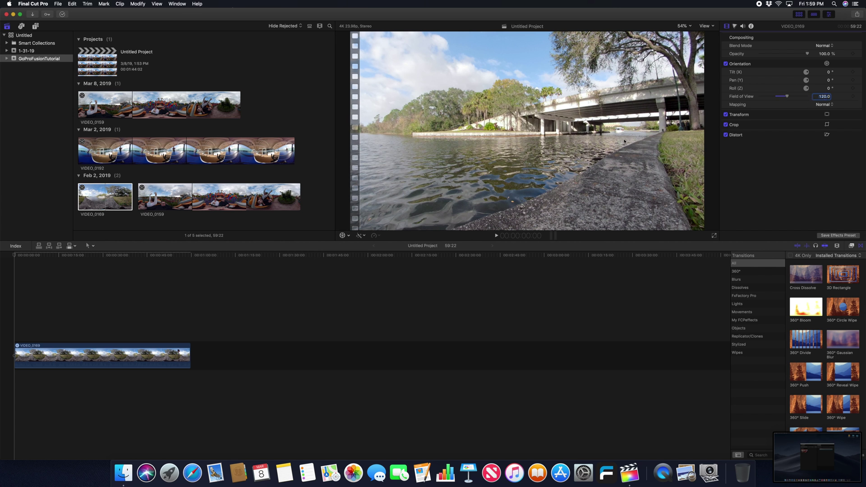
At the clip's start, reorient the view toward the bridge with tilt about 8° and pan about -16°, and add an orientation keyframe
{"action": "mouse_move", "coordinate": [18, 255]}
{"action": "left_mouse_down"}
{"action": "mouse_move", "coordinate": [188, 255]}
{"action": "mouse_move", "coordinate": [15, 256]}
{"action": "left_mouse_up"}
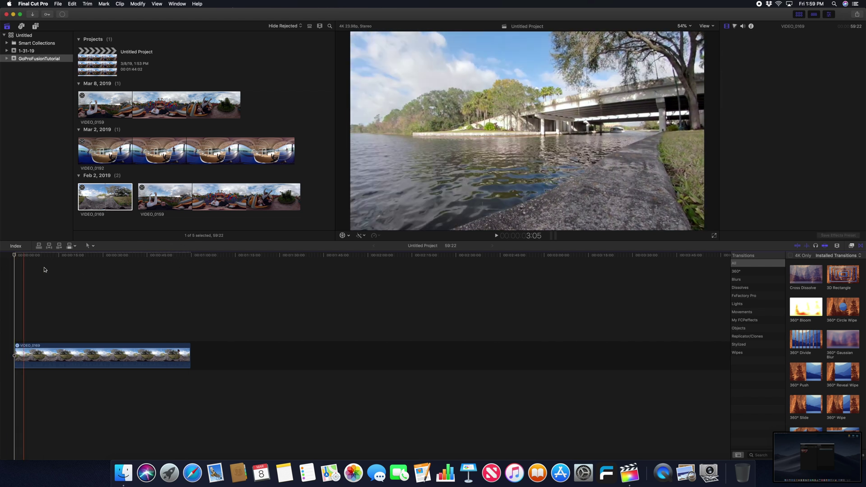
{"action": "left_click", "coordinate": [342, 235]}
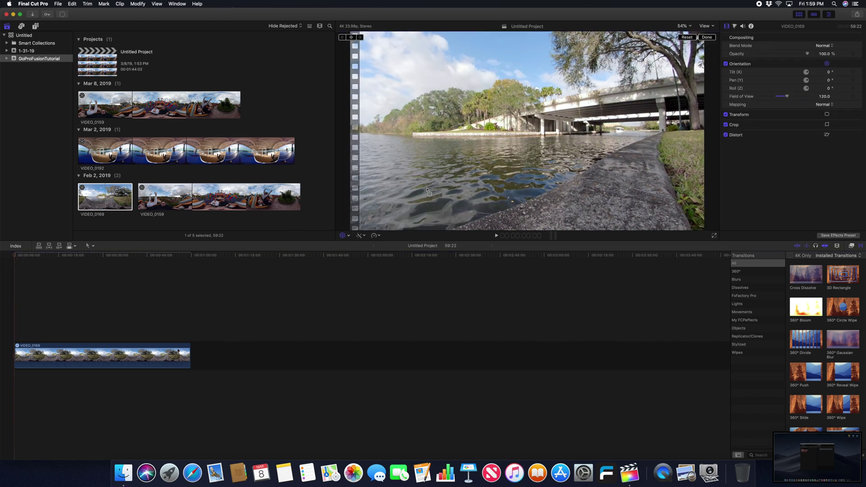
{"action": "left_click_drag", "start_coordinate": [597, 150], "coordinate": [581, 162]}
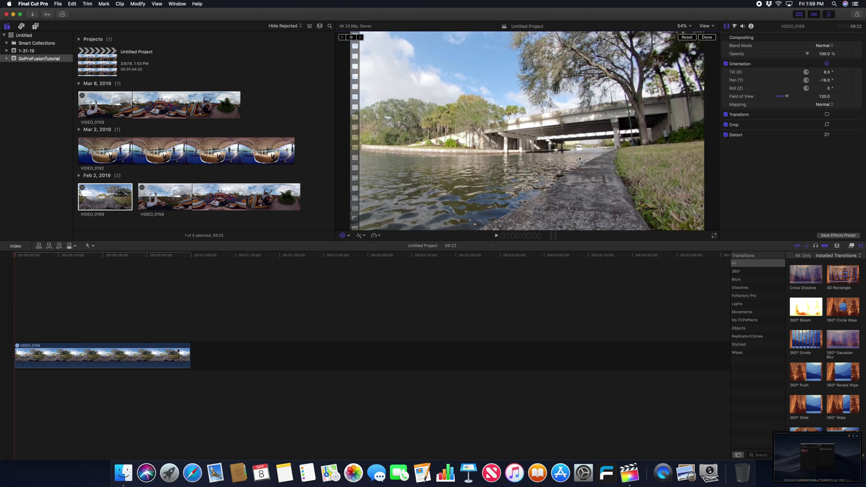
{"action": "left_click", "coordinate": [352, 38]}
At about 59:12, near the clip's end, reorient the view along the river with tilt about 10°, pan about 65° and roll -1°
{"action": "left_click_drag", "start_coordinate": [16, 258], "coordinate": [187, 266]}
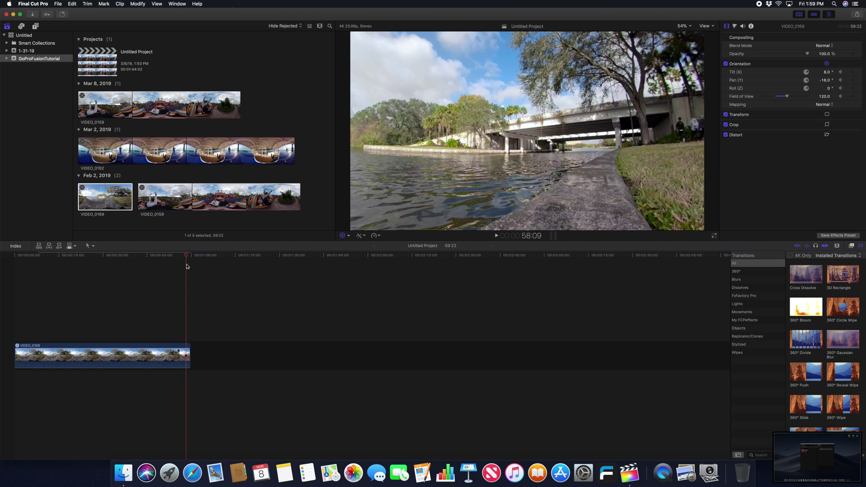
{"action": "key", "text": "Right"}
{"action": "key", "text": "Right"}
{"action": "key", "text": "Right"}
{"action": "key", "text": "Right"}
{"action": "key", "text": "Right"}
{"action": "key", "text": "Right"}
{"action": "key", "text": "Right"}
{"action": "key", "text": "Right"}
{"action": "key", "text": "Right"}
{"action": "key", "text": "Right"}
{"action": "key", "text": "Right"}
{"action": "key", "text": "Right"}
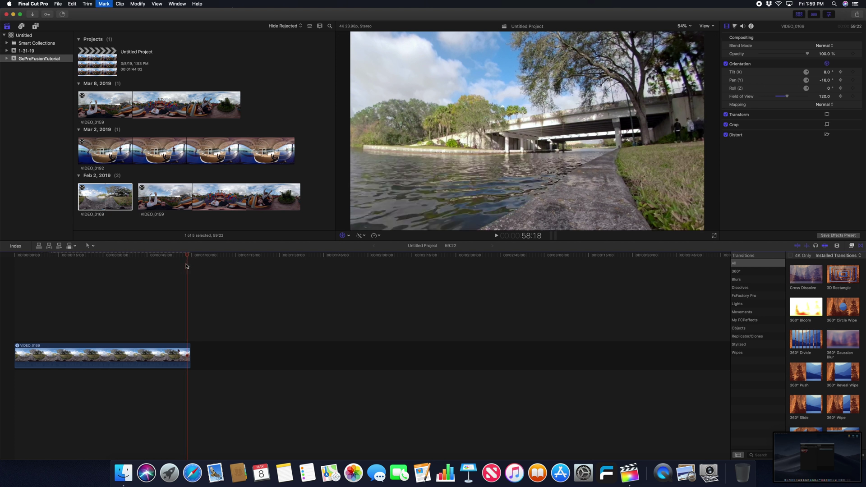
{"action": "key", "text": "Right"}
{"action": "key", "text": "Right"}
{"action": "key", "text": "Right"}
{"action": "key", "text": "Right"}
{"action": "key", "text": "Right"}
{"action": "key", "text": "Right"}
{"action": "key", "text": "Right"}
{"action": "key", "text": "Right"}
{"action": "key", "text": "Right"}
{"action": "key", "text": "Right"}
{"action": "key", "text": "Right"}
{"action": "key", "text": "Right"}
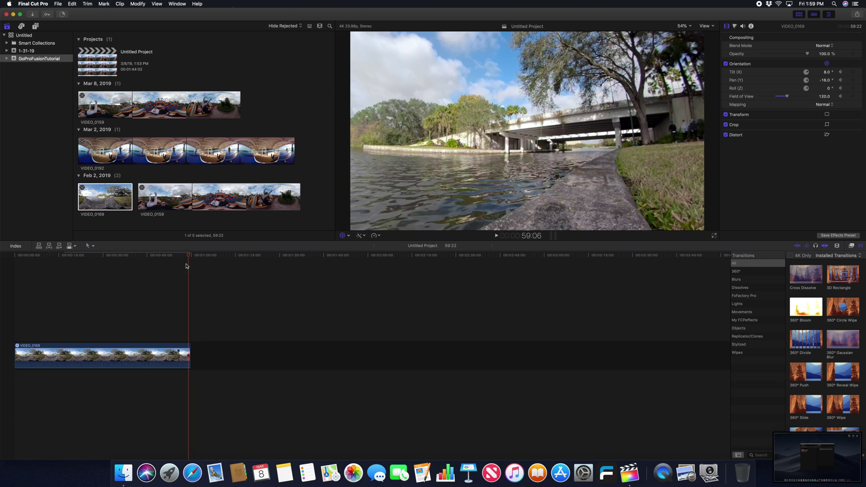
{"action": "key", "text": "Right"}
{"action": "key", "text": "Right"}
{"action": "key", "text": "Right"}
{"action": "key", "text": "Right"}
{"action": "key", "text": "Right"}
{"action": "key", "text": "Right"}
{"action": "key", "text": "Right"}
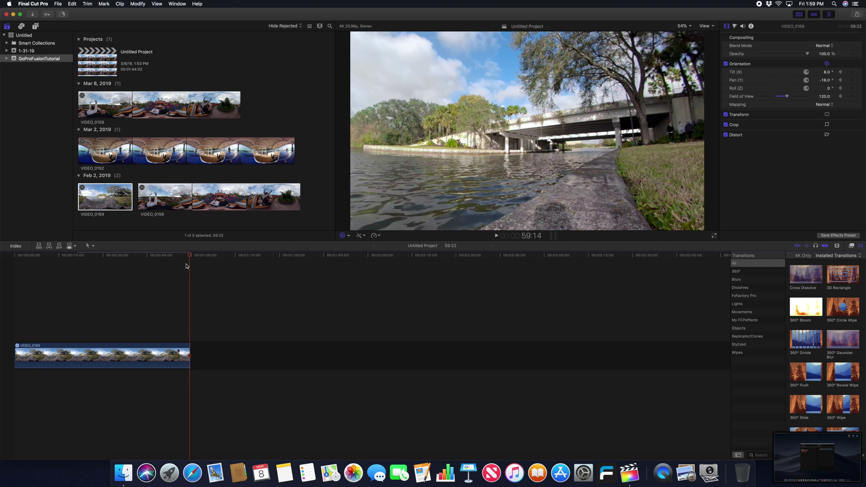
{"action": "key", "text": "Right"}
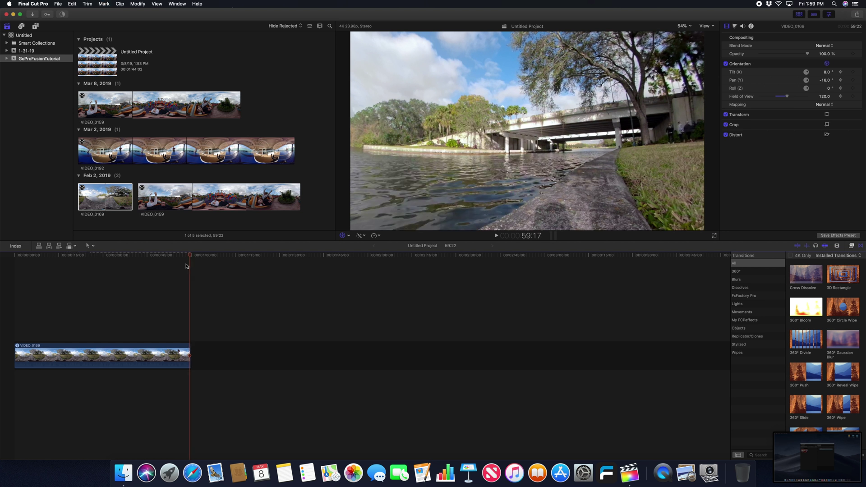
{"action": "key", "text": "Left"}
{"action": "key", "text": "Left"}
{"action": "key", "text": "Left"}
{"action": "key", "text": "Left"}
{"action": "key", "text": "Left"}
{"action": "left_click_drag", "start_coordinate": [480, 169], "coordinate": [544, 168]}
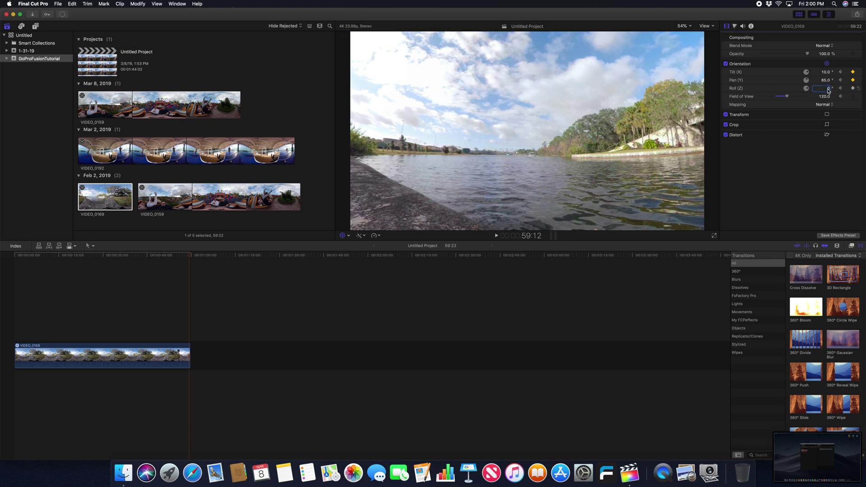
{"action": "left_click_drag", "start_coordinate": [828, 91], "coordinate": [826, 91]}
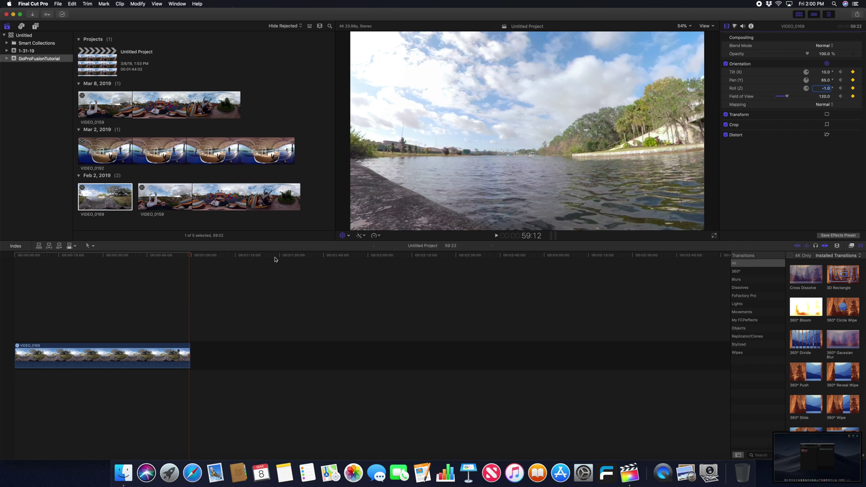
Play the keyframed river pan from the clip's start for several seconds
{"action": "left_click_drag", "start_coordinate": [189, 257], "coordinate": [18, 290]}
{"action": "key", "text": "space"}
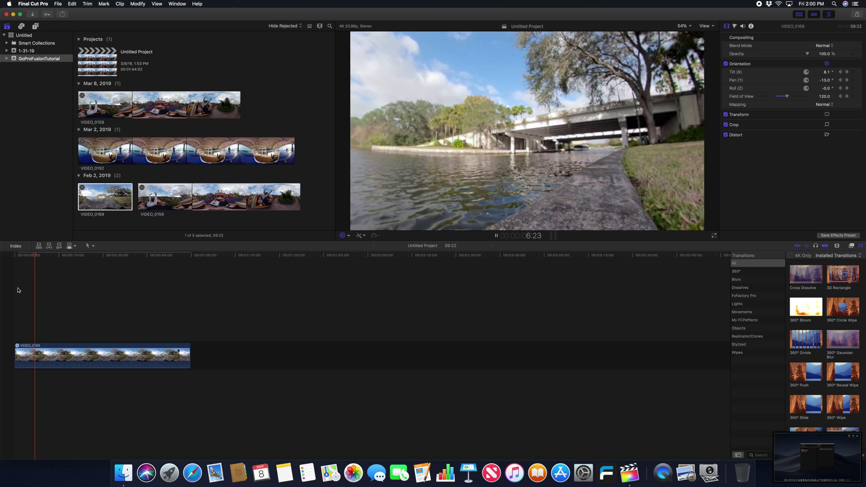
{"action": "key", "text": "space"}
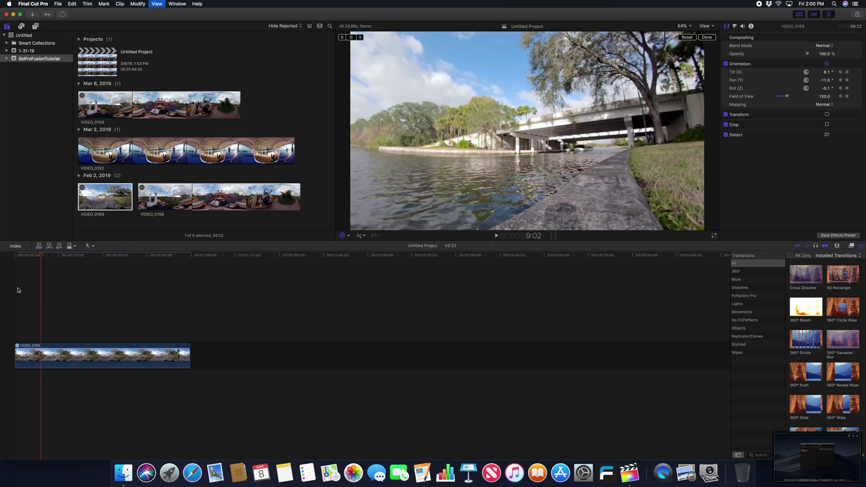
Trim the end of the VIDEO_0169 clip to a total of about 58 seconds
{"action": "left_click_drag", "start_coordinate": [190, 357], "coordinate": [184, 356]}
{"action": "left_click", "coordinate": [169, 331]}
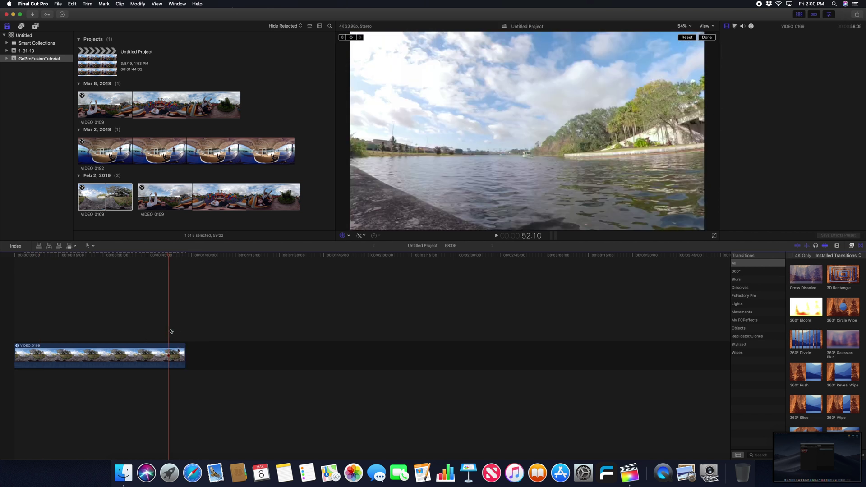
{"action": "left_click", "coordinate": [135, 322]}
{"action": "left_click", "coordinate": [94, 322]}
Finish the orientation editing and speed up the VIDEO_0169 clip to 4x
{"action": "left_click", "coordinate": [99, 349]}
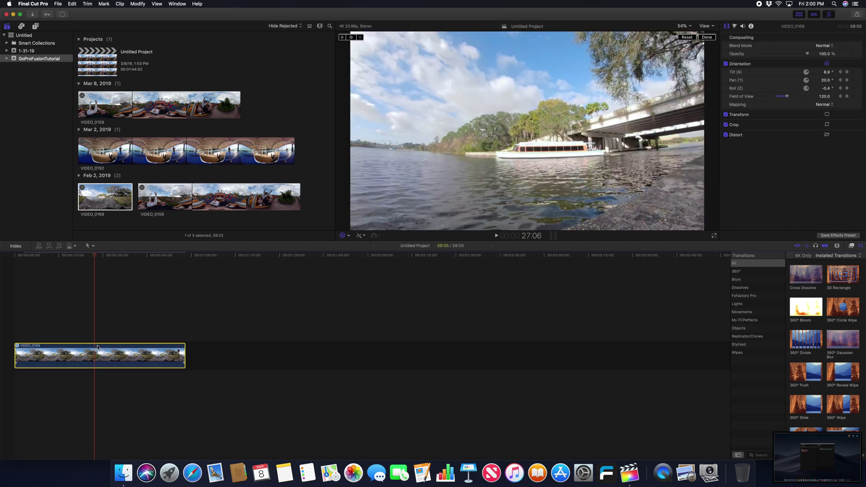
{"action": "left_click", "coordinate": [374, 236]}
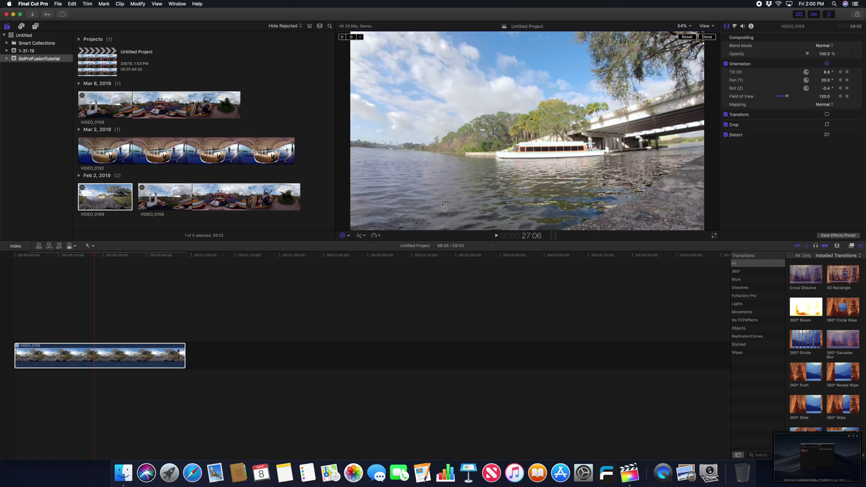
{"action": "left_click", "coordinate": [708, 38]}
{"action": "left_click", "coordinate": [379, 236]}
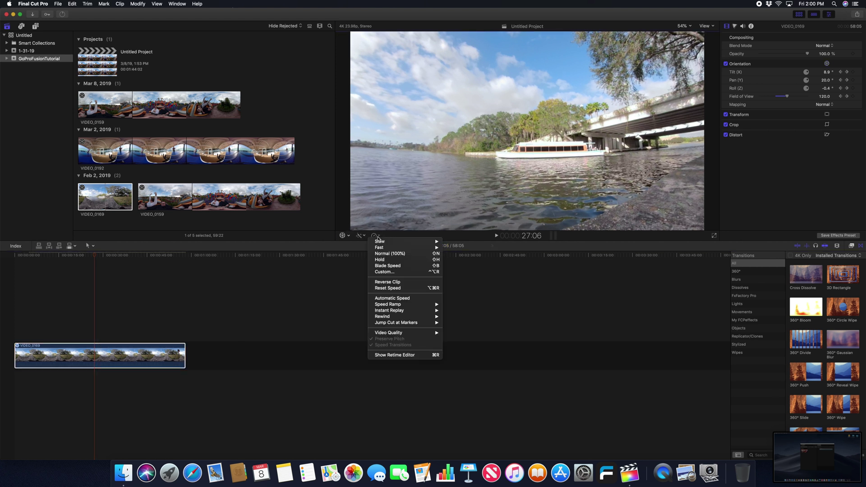
{"action": "mouse_move", "coordinate": [407, 249]}
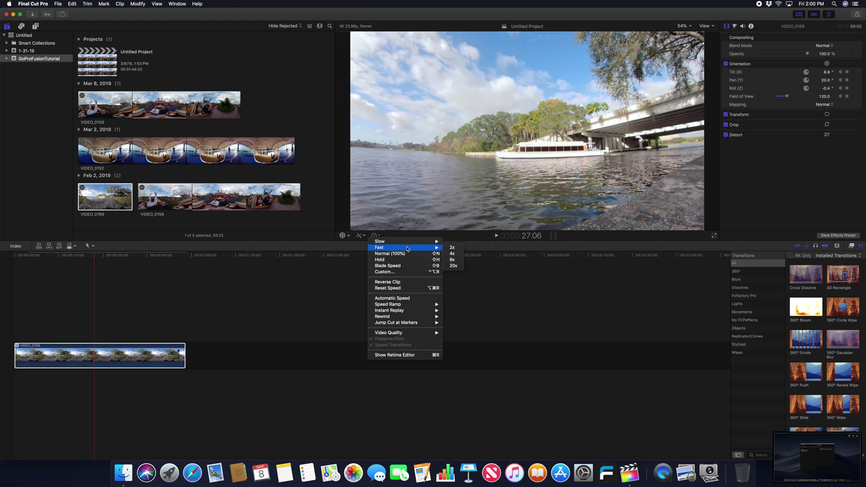
{"action": "left_click", "coordinate": [453, 254]}
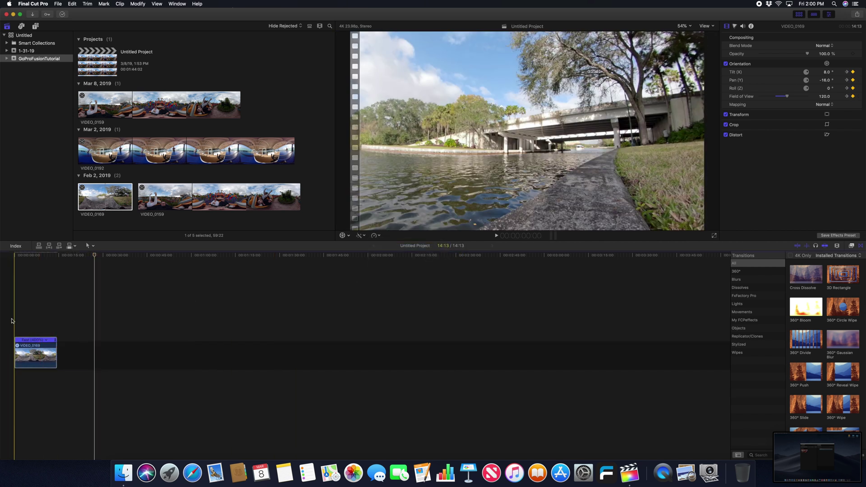
Play the sped-up clip from the start and return the playhead to the beginning
{"action": "key", "text": "space"}
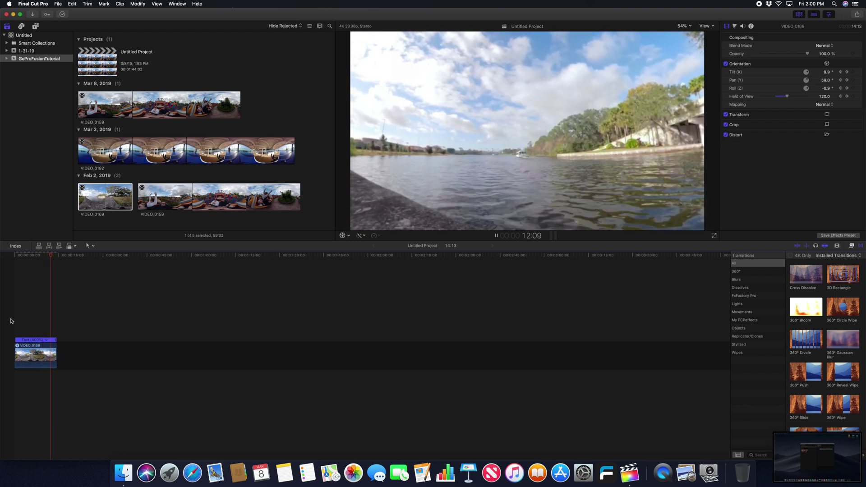
{"action": "key", "text": "space"}
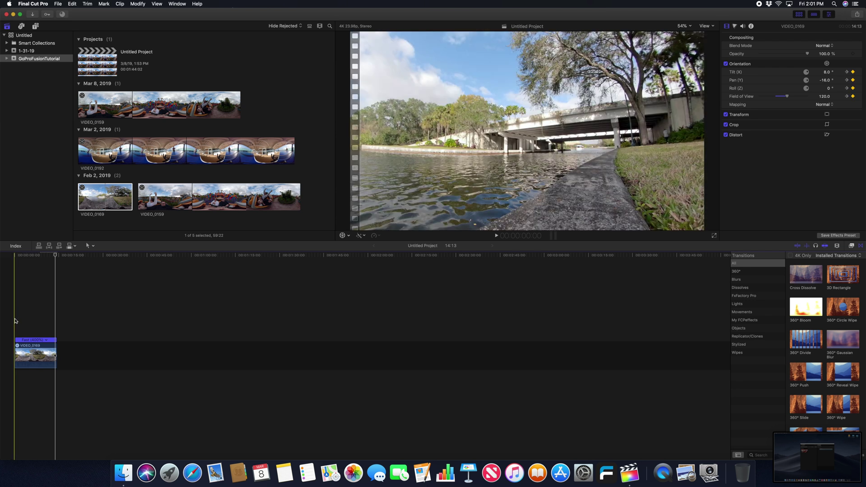
{"action": "left_click", "coordinate": [16, 321]}
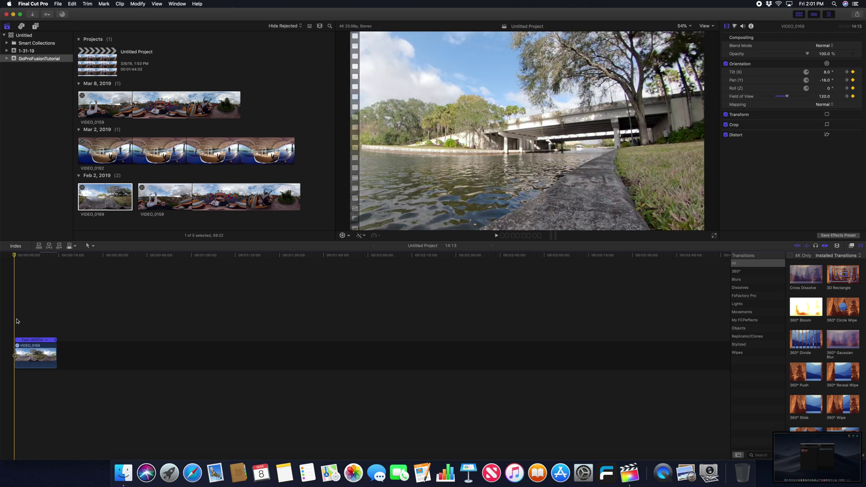